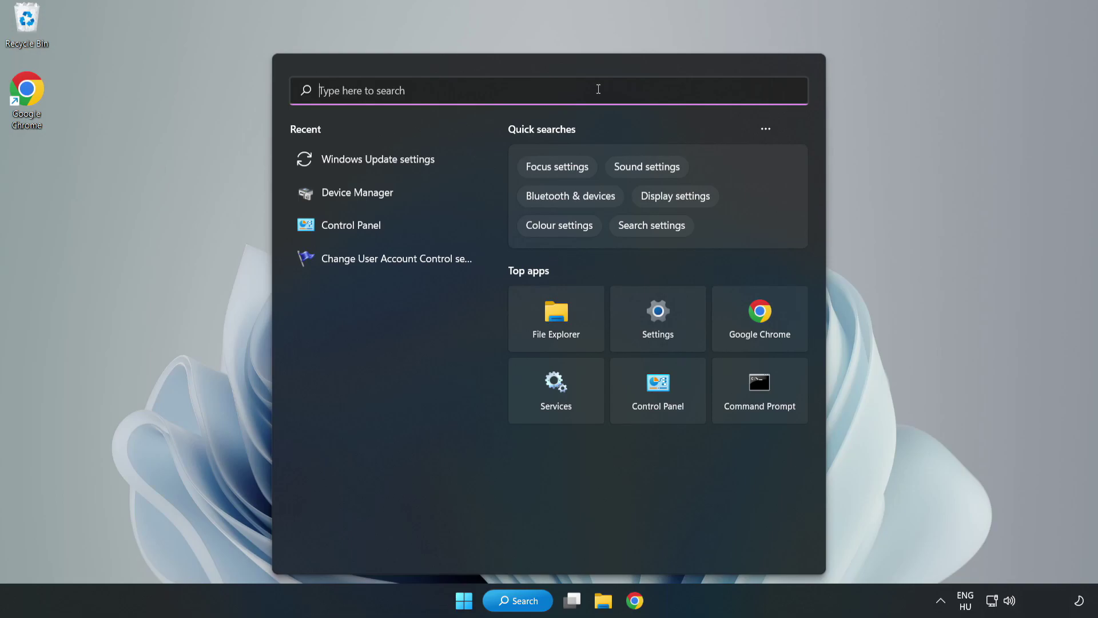
Search Windows for "device manager", open Device Manager and move its window to the middle of the desktop
{"action": "type", "text": "device "}
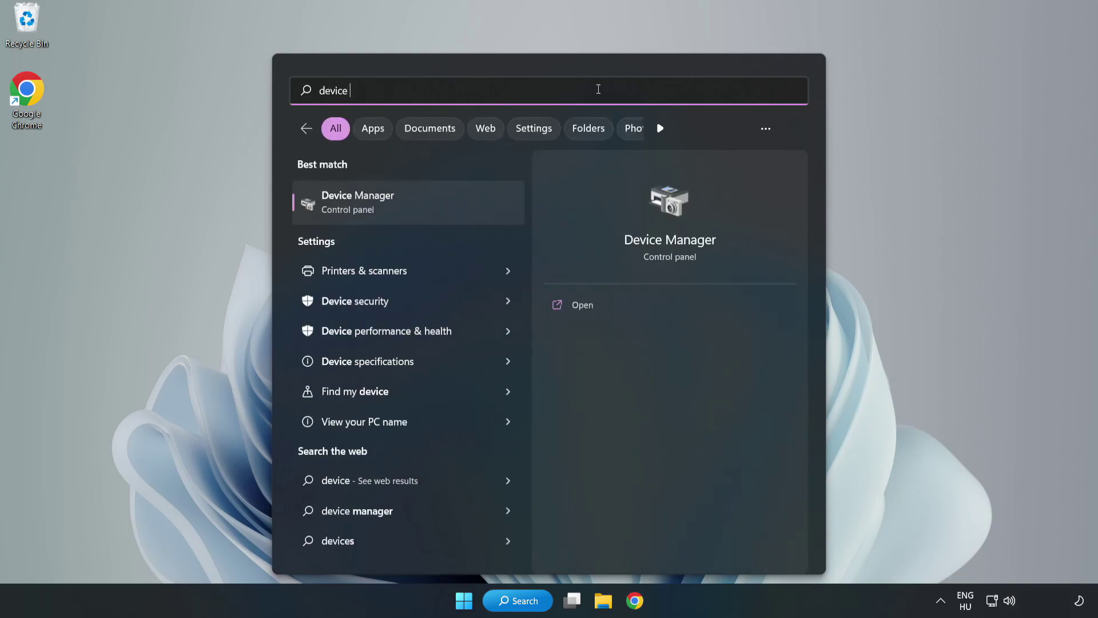
{"action": "type", "text": "manager"}
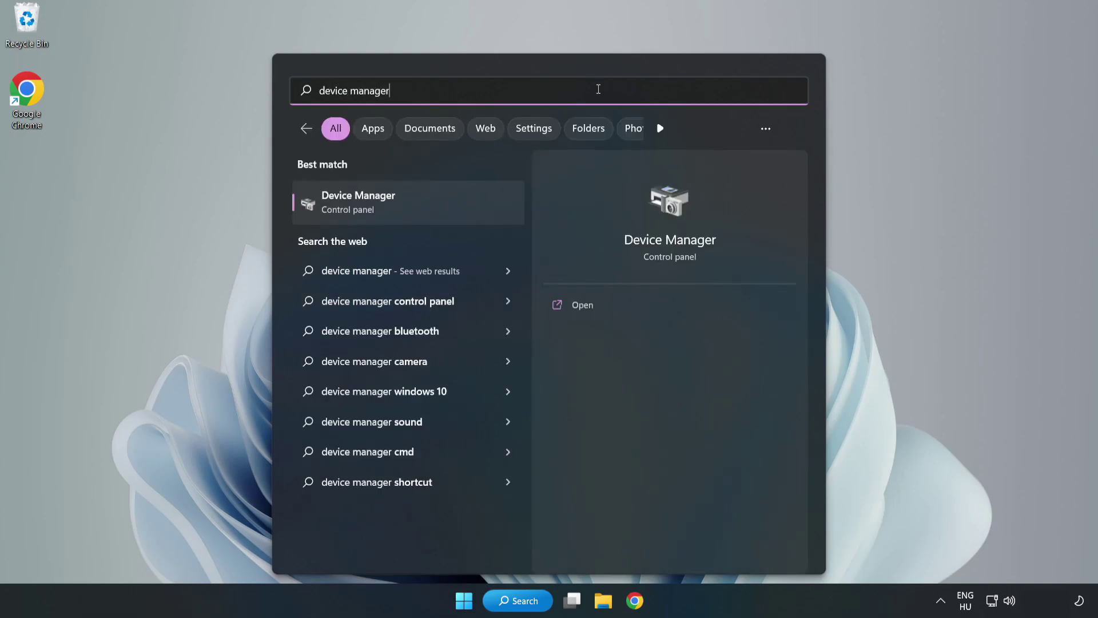
{"action": "left_click", "coordinate": [410, 213]}
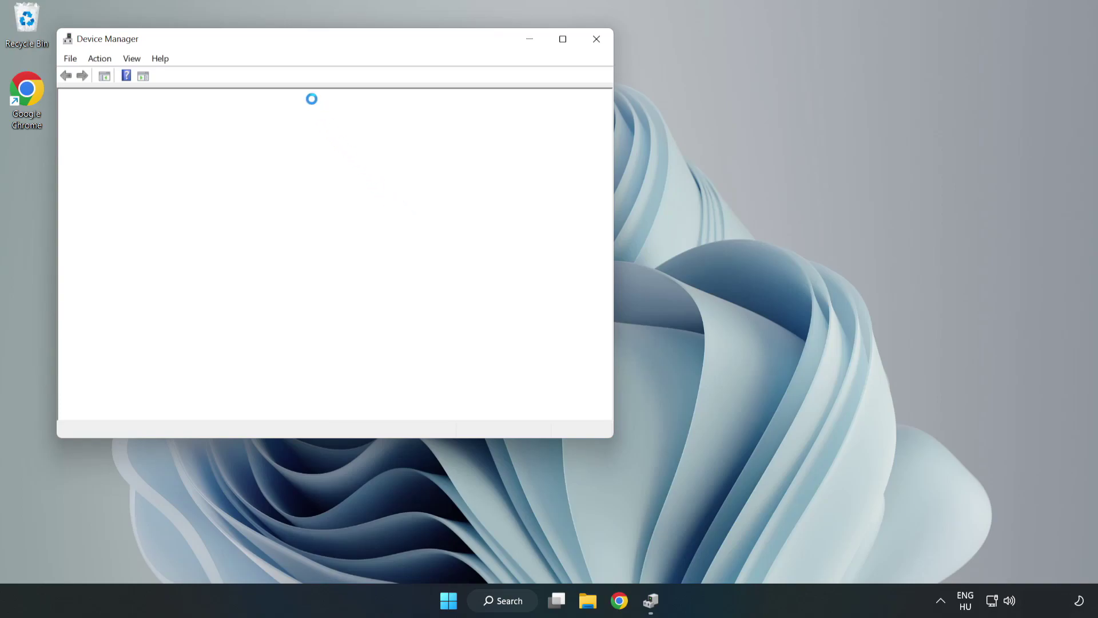
{"action": "left_click_drag", "start_coordinate": [296, 42], "coordinate": [489, 100]}
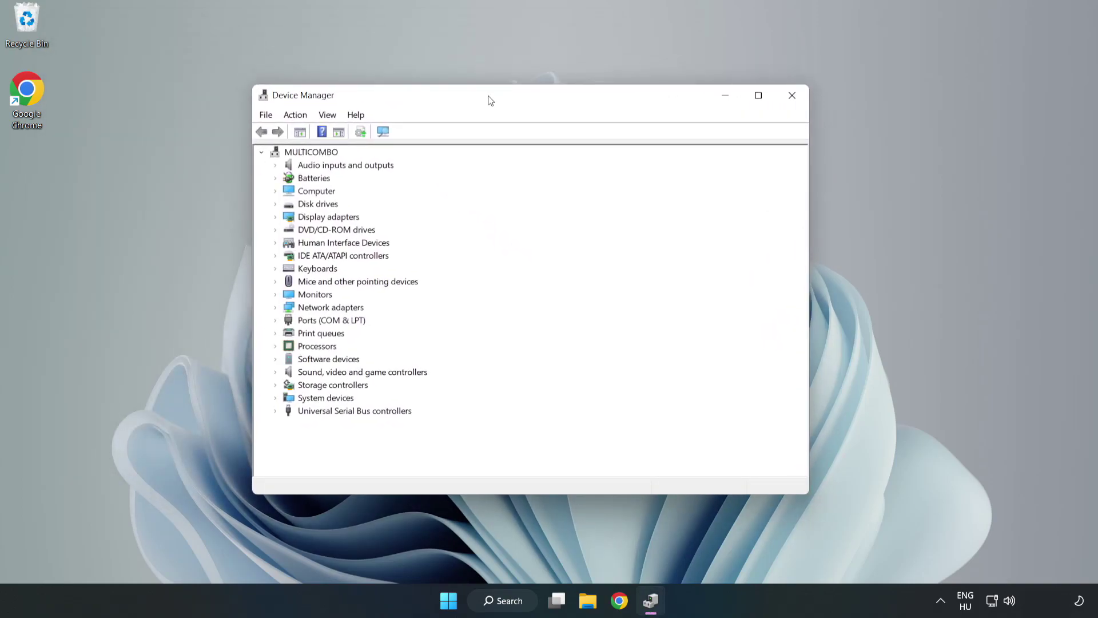
Run an automatic driver search for the VMware SVGA 3D display adapter, then close the wizard and Device Manager
{"action": "left_click", "coordinate": [294, 220]}
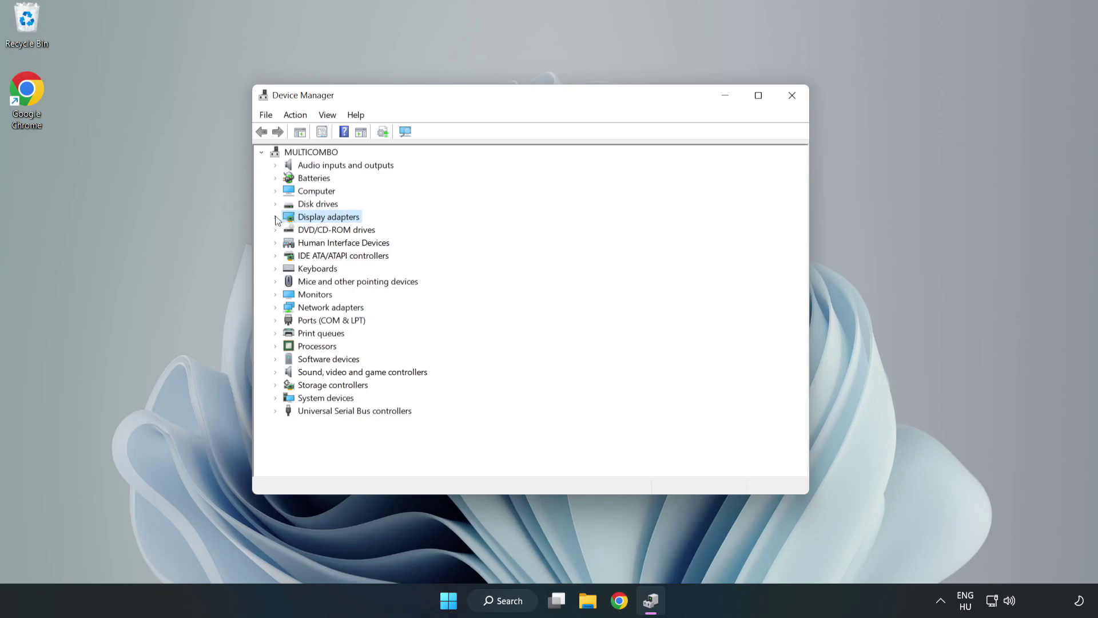
{"action": "left_click", "coordinate": [276, 218]}
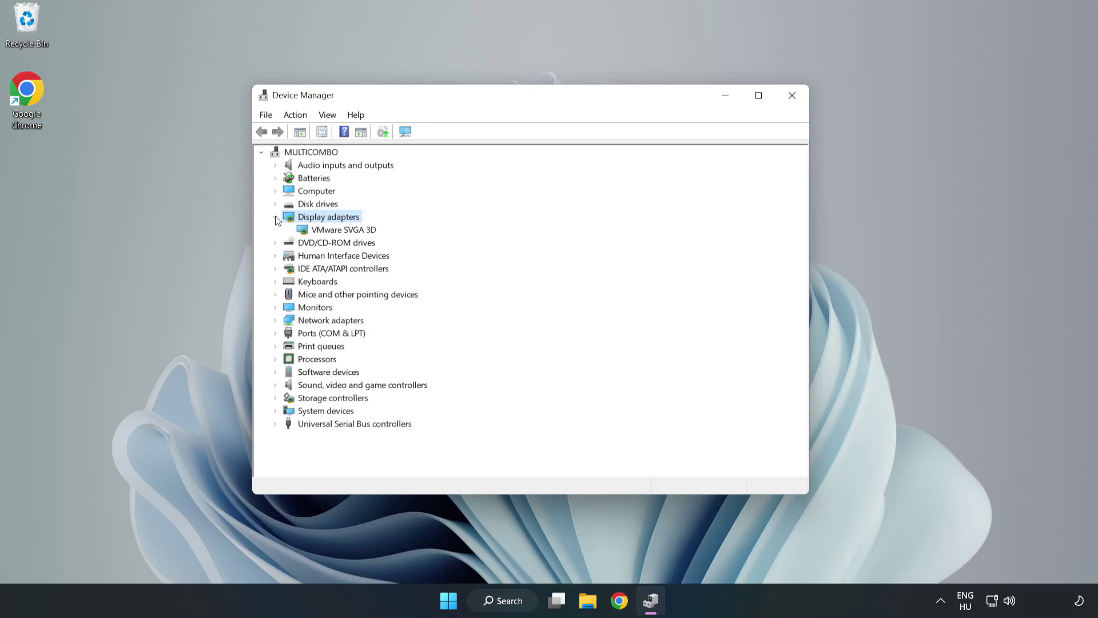
{"action": "left_click", "coordinate": [305, 230]}
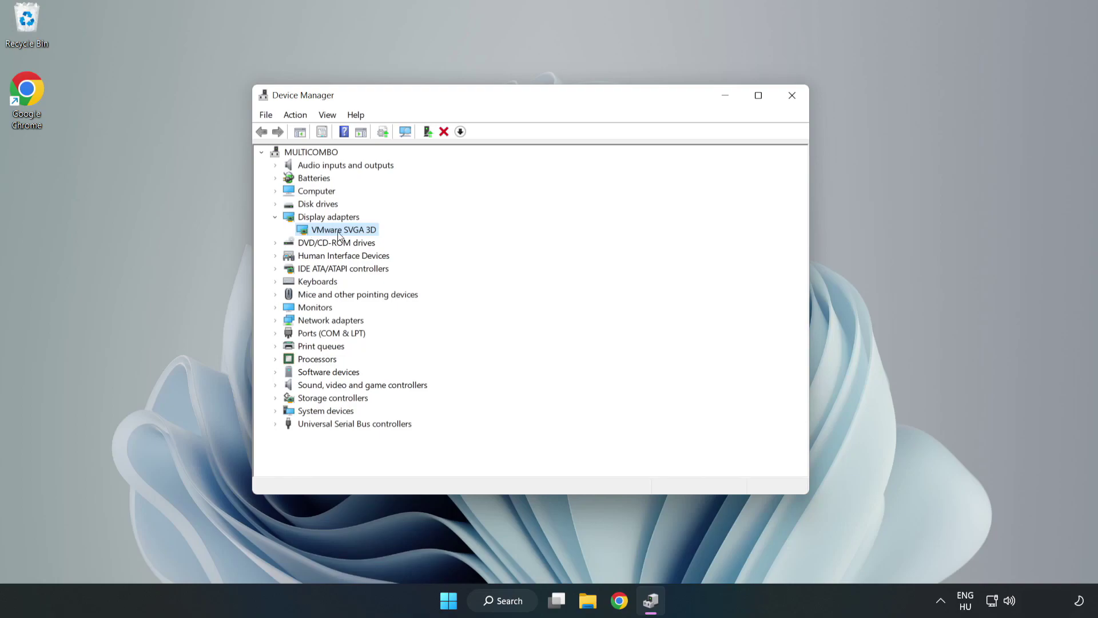
{"action": "right_click", "coordinate": [341, 231]}
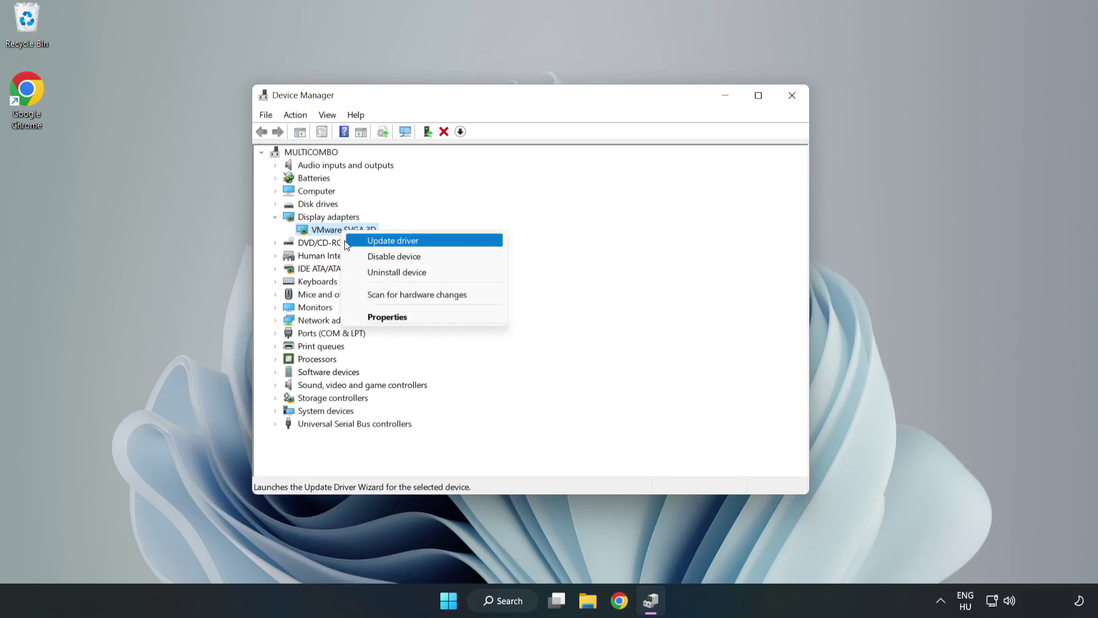
{"action": "left_click", "coordinate": [427, 246]}
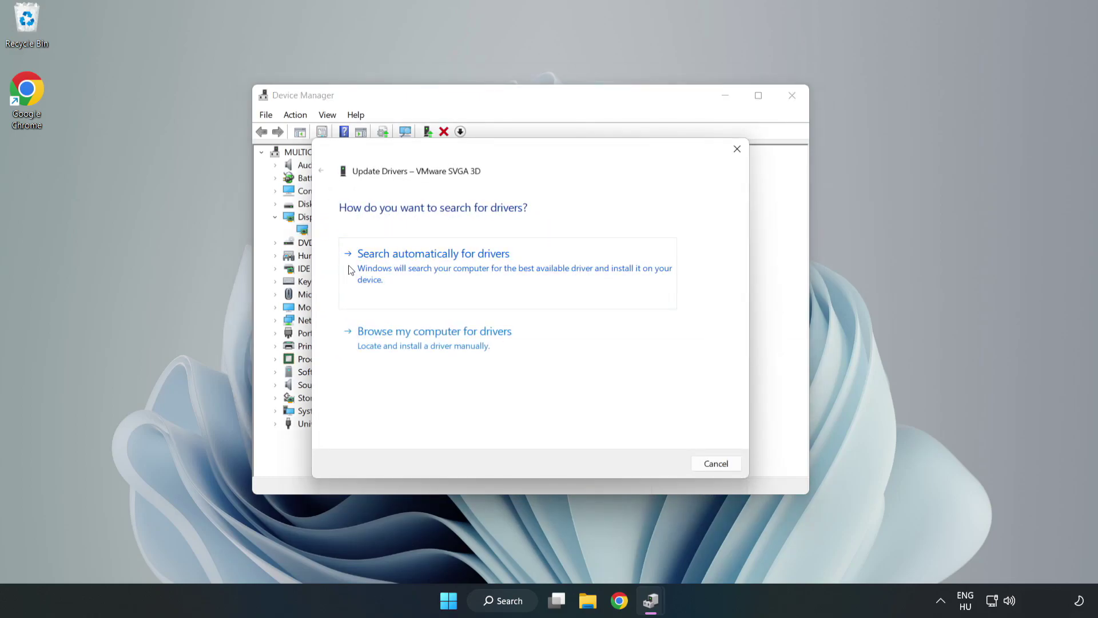
{"action": "left_click", "coordinate": [438, 267]}
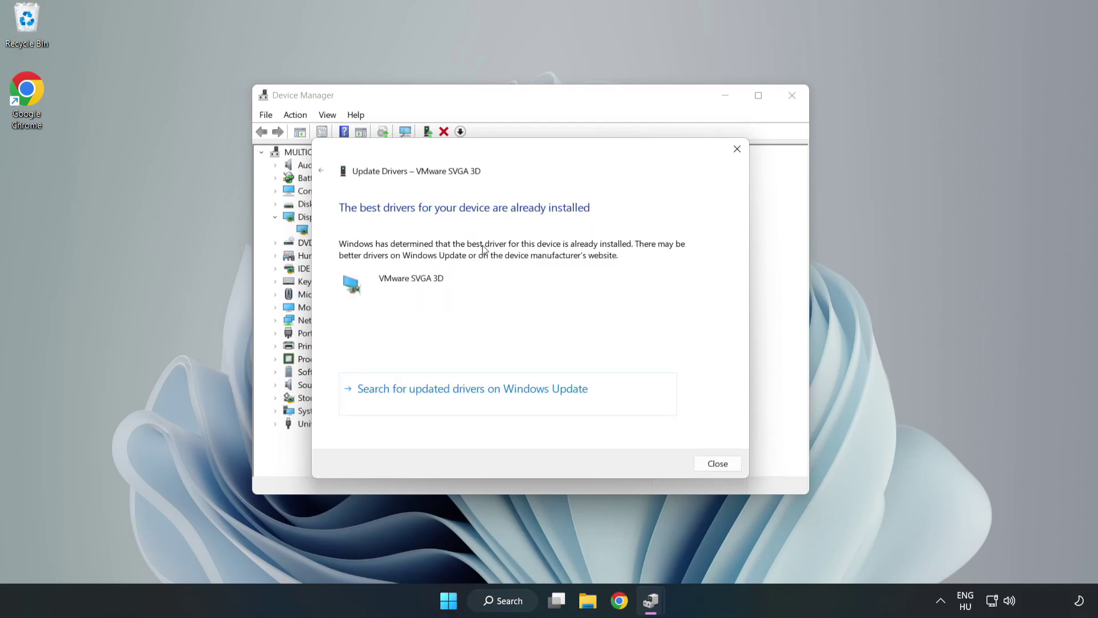
{"action": "left_click", "coordinate": [720, 464]}
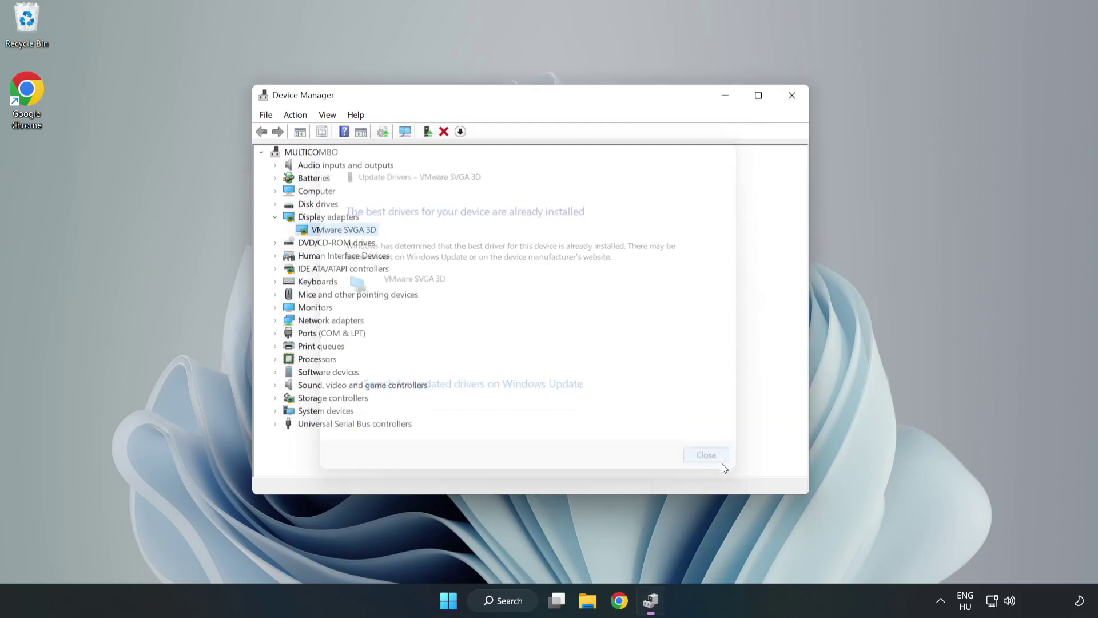
{"action": "left_click", "coordinate": [792, 97]}
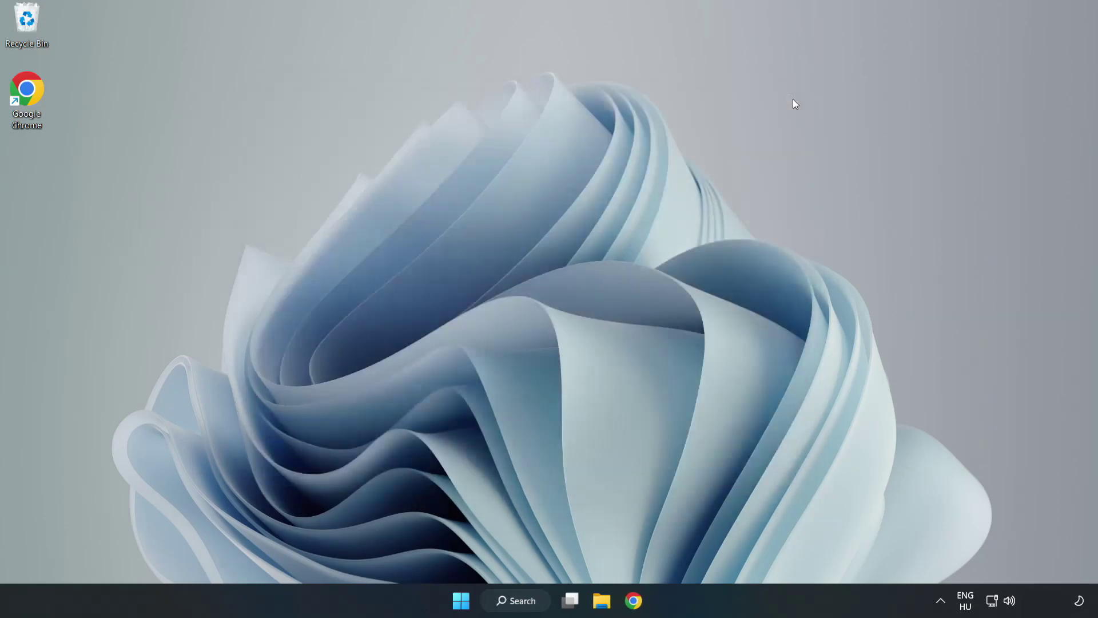
Search for "updates", open Windows Update settings in full size, check for updates and close Settings
{"action": "left_click", "coordinate": [520, 603]}
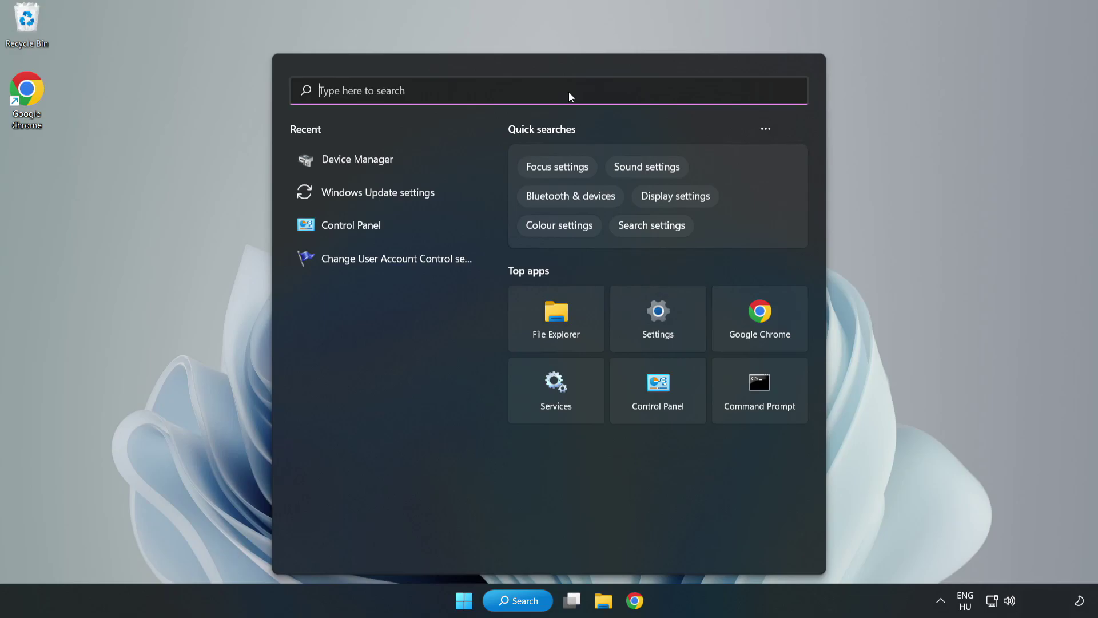
{"action": "type", "text": "updates"}
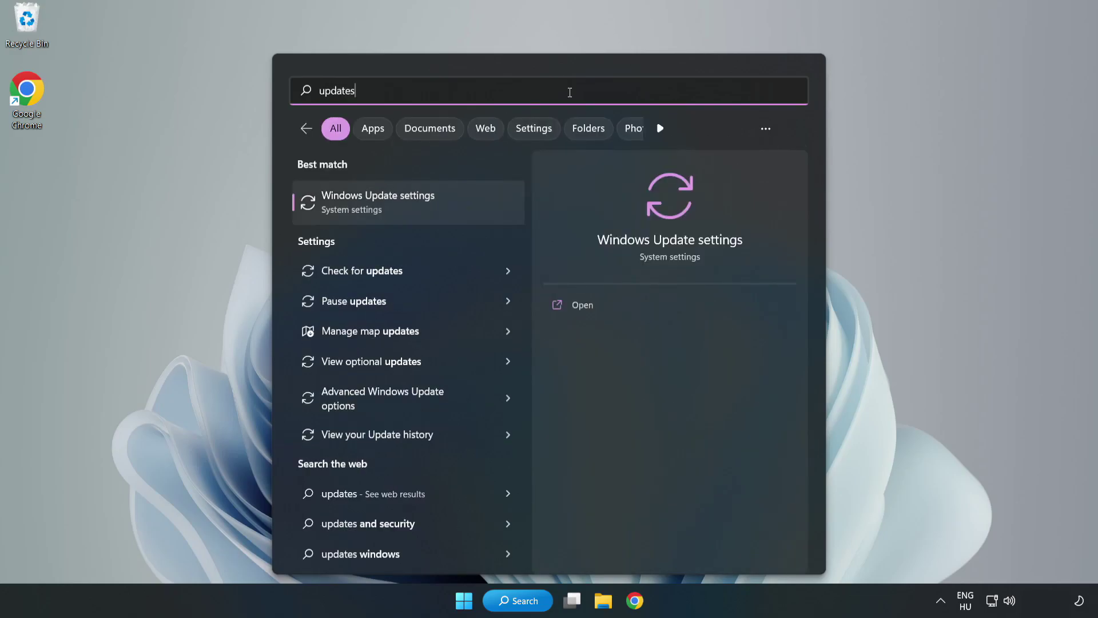
{"action": "left_click", "coordinate": [391, 205]}
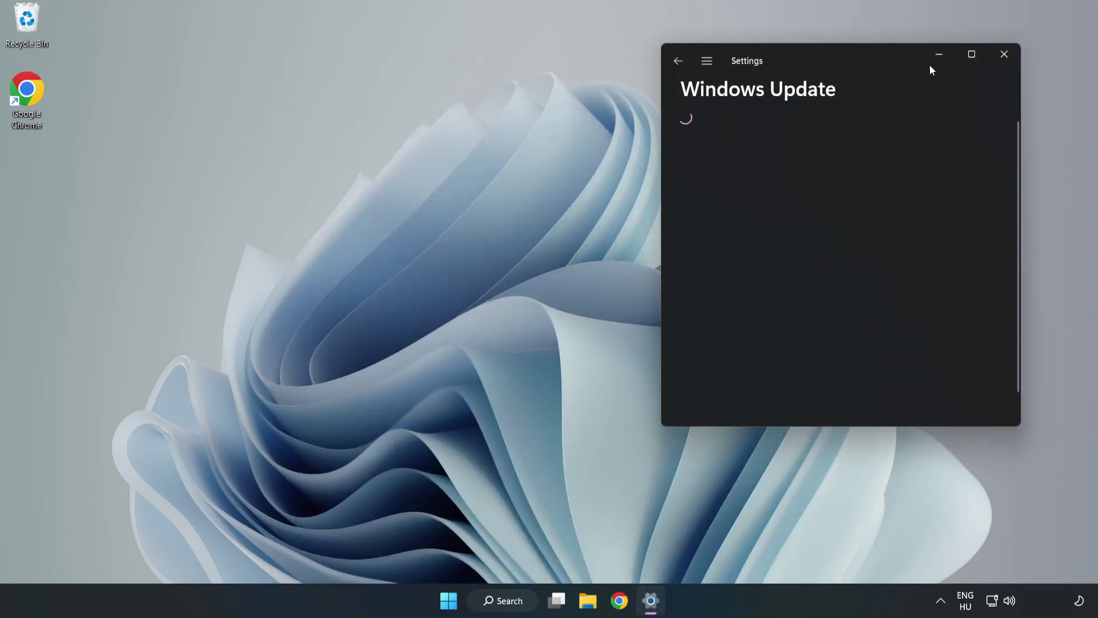
{"action": "left_click", "coordinate": [976, 53]}
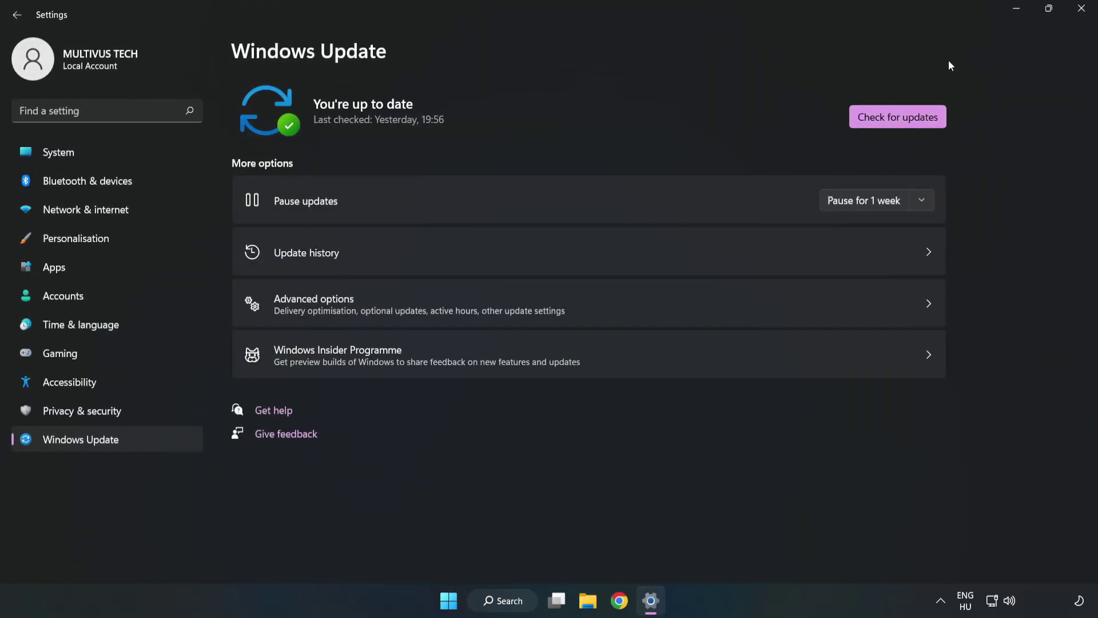
{"action": "left_click", "coordinate": [893, 118]}
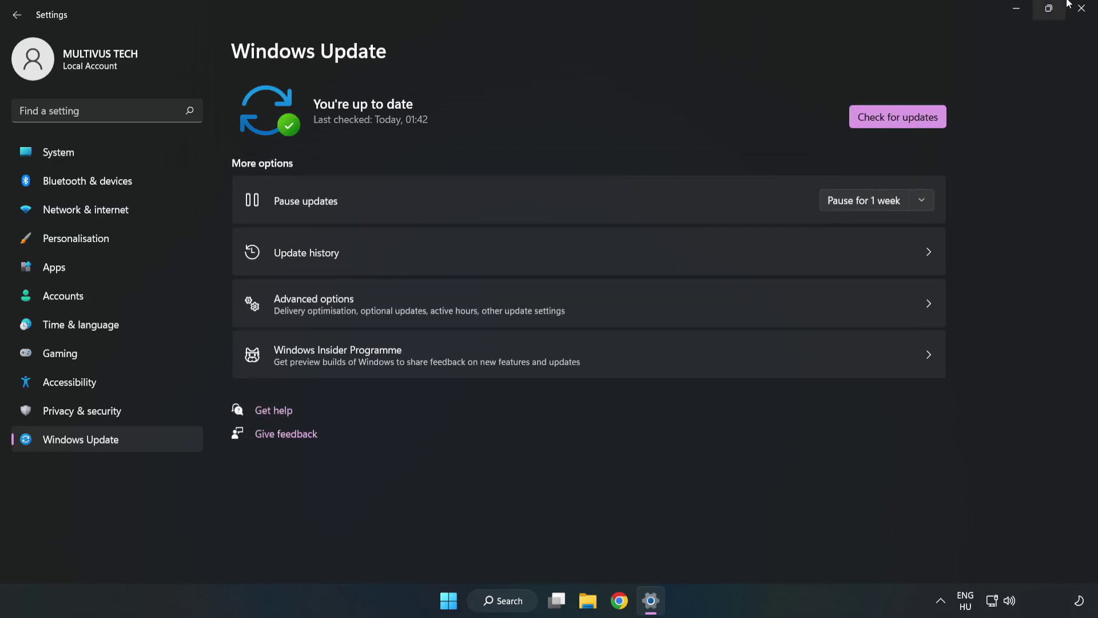
{"action": "left_click", "coordinate": [1083, 10]}
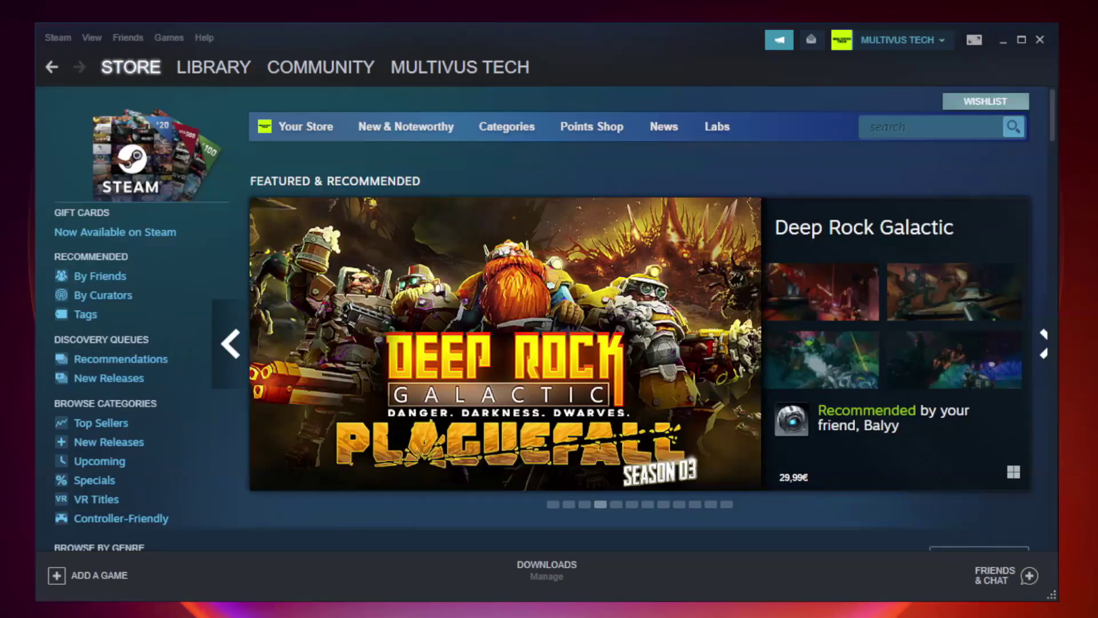
Switch to the Steam library and verify the integrity of the game files for YOUR NOT WORKING GAME
{"action": "mouse_move", "coordinate": [232, 80]}
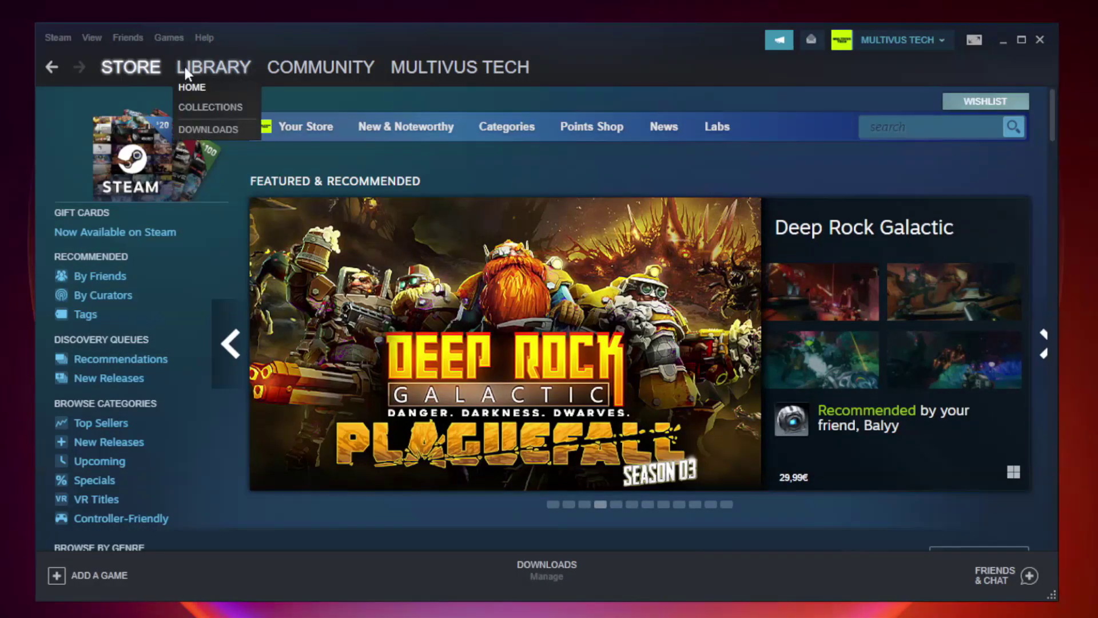
{"action": "left_click", "coordinate": [223, 73]}
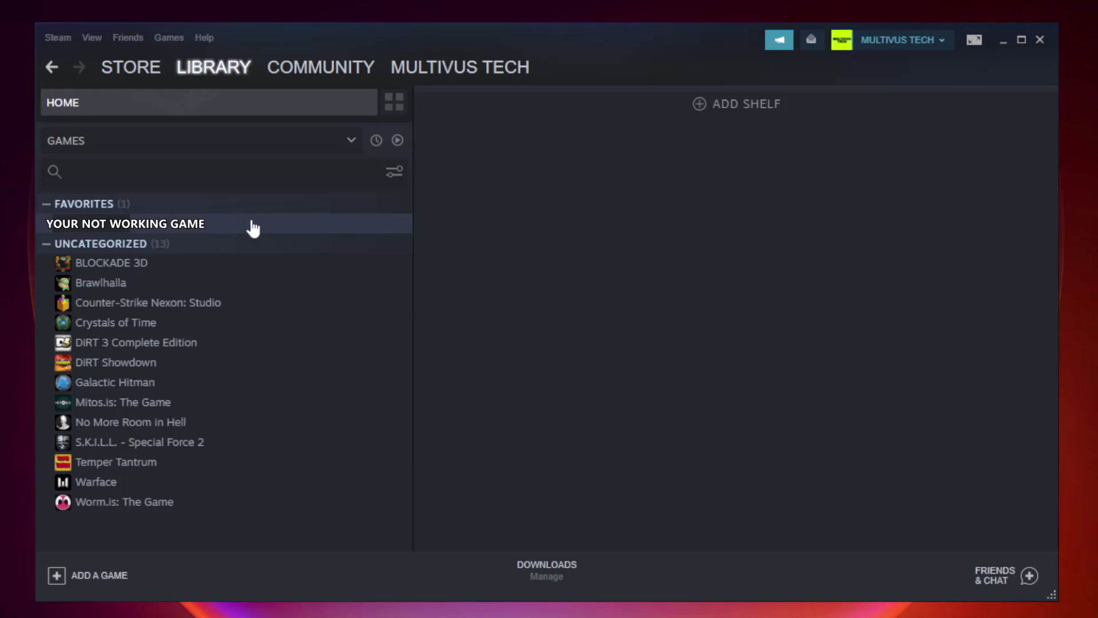
{"action": "right_click", "coordinate": [236, 225]}
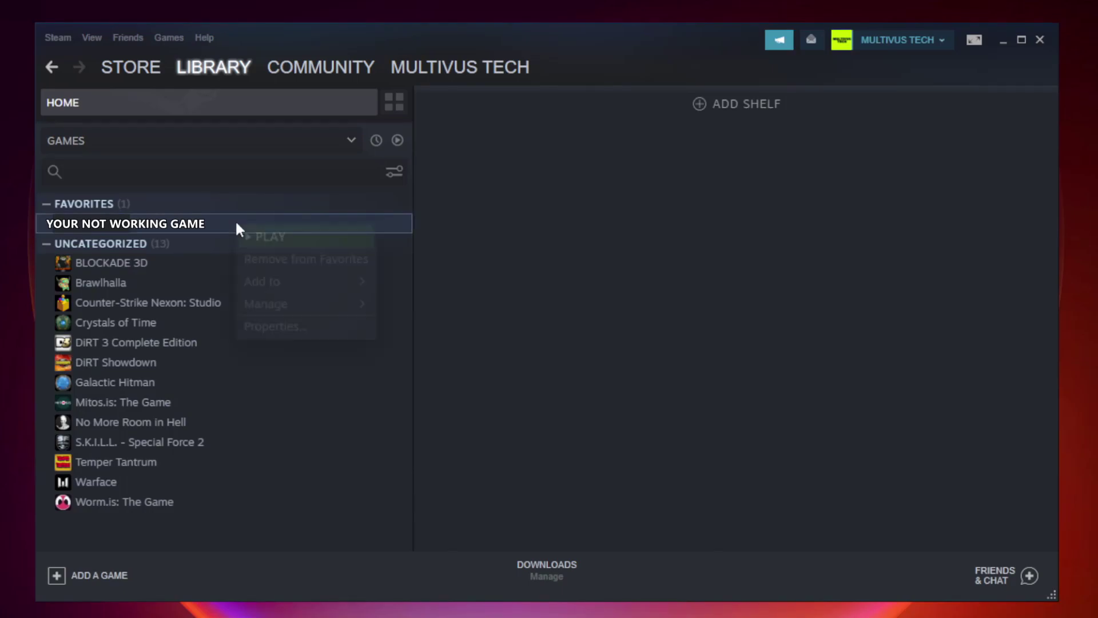
{"action": "left_click", "coordinate": [302, 327]}
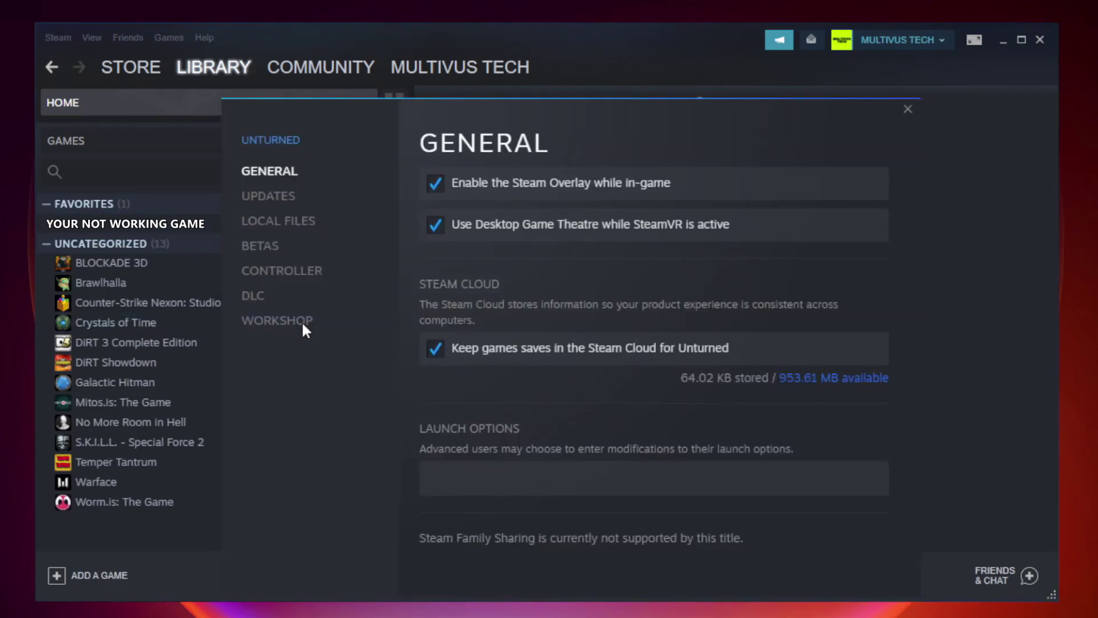
{"action": "left_click", "coordinate": [291, 225]}
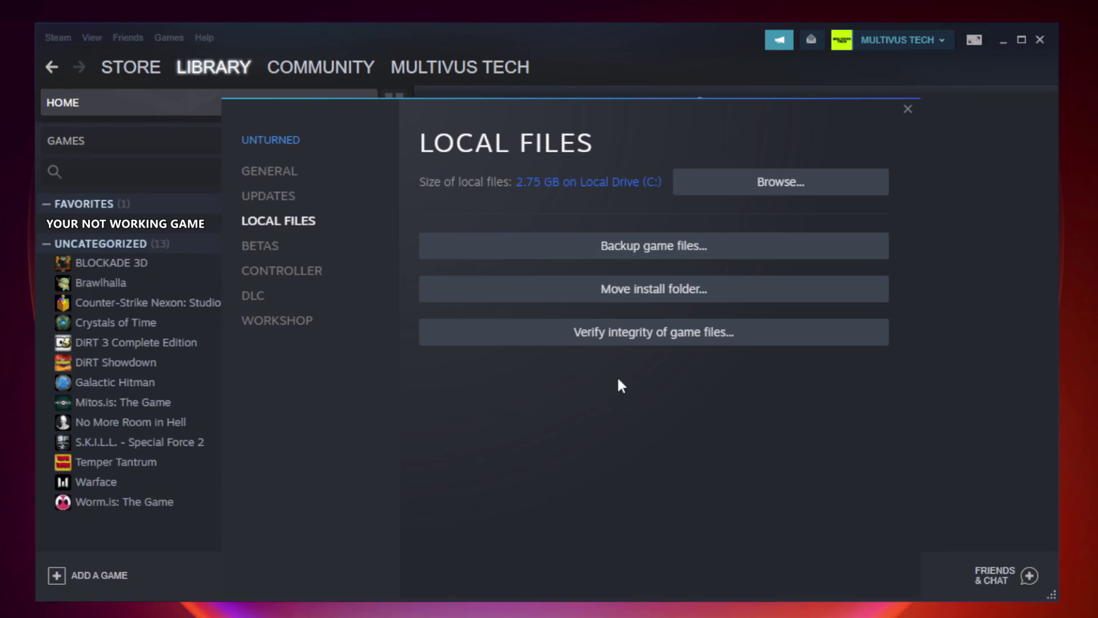
{"action": "left_click", "coordinate": [664, 339]}
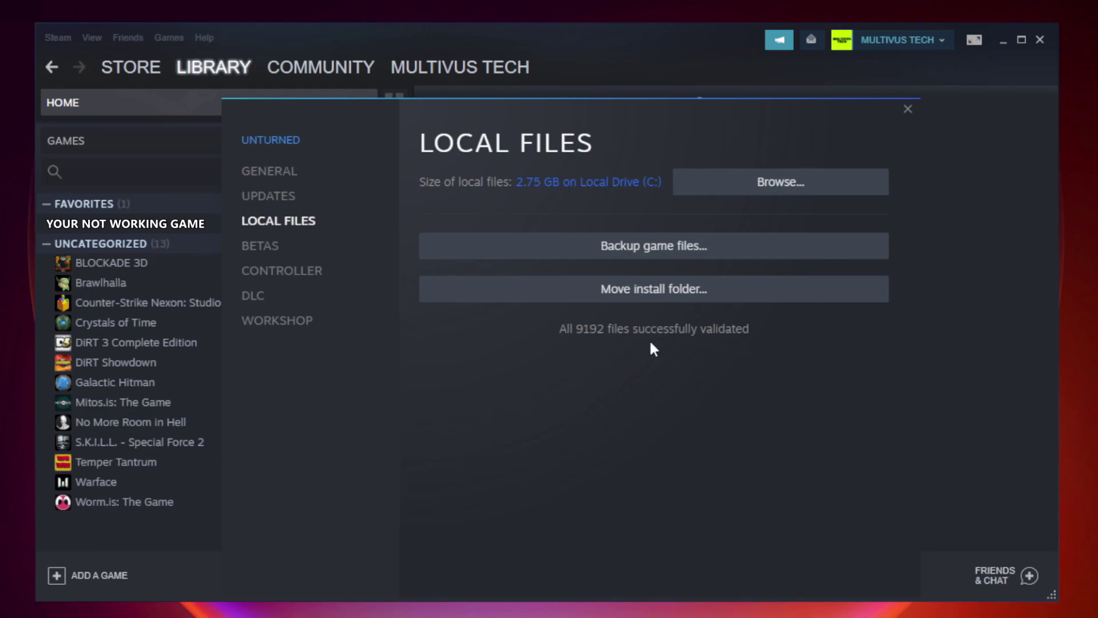
Browse to the game's local files folder and open the properties of the YOUR NOT WORKING GAME shortcut
{"action": "left_click", "coordinate": [786, 197]}
{"action": "left_click_drag", "start_coordinate": [1054, 300], "coordinate": [1056, 400]}
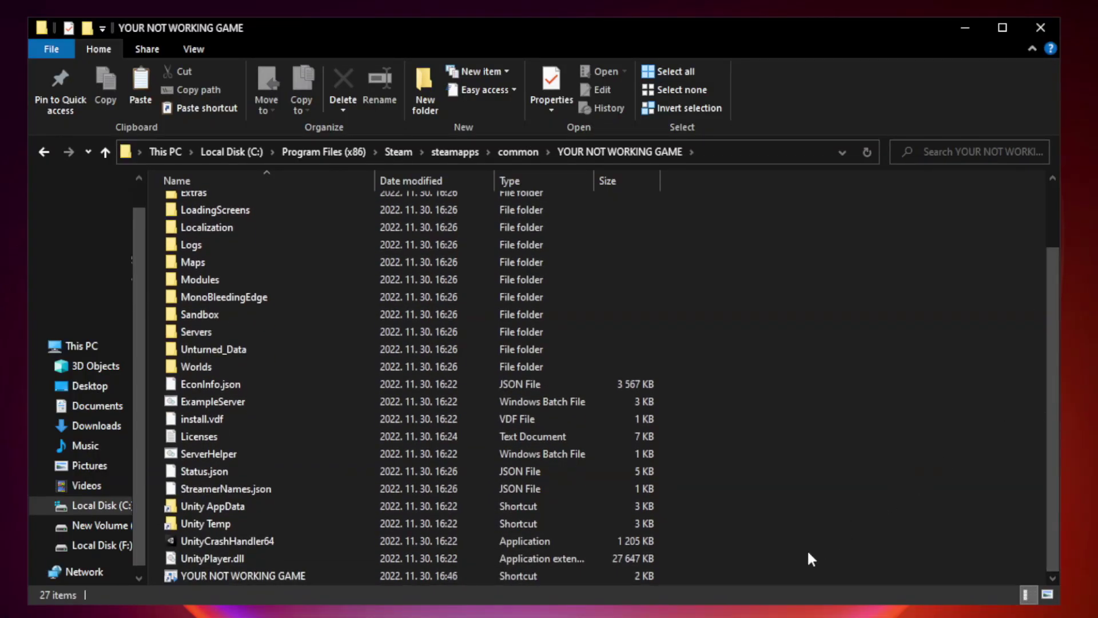
{"action": "left_click", "coordinate": [359, 578]}
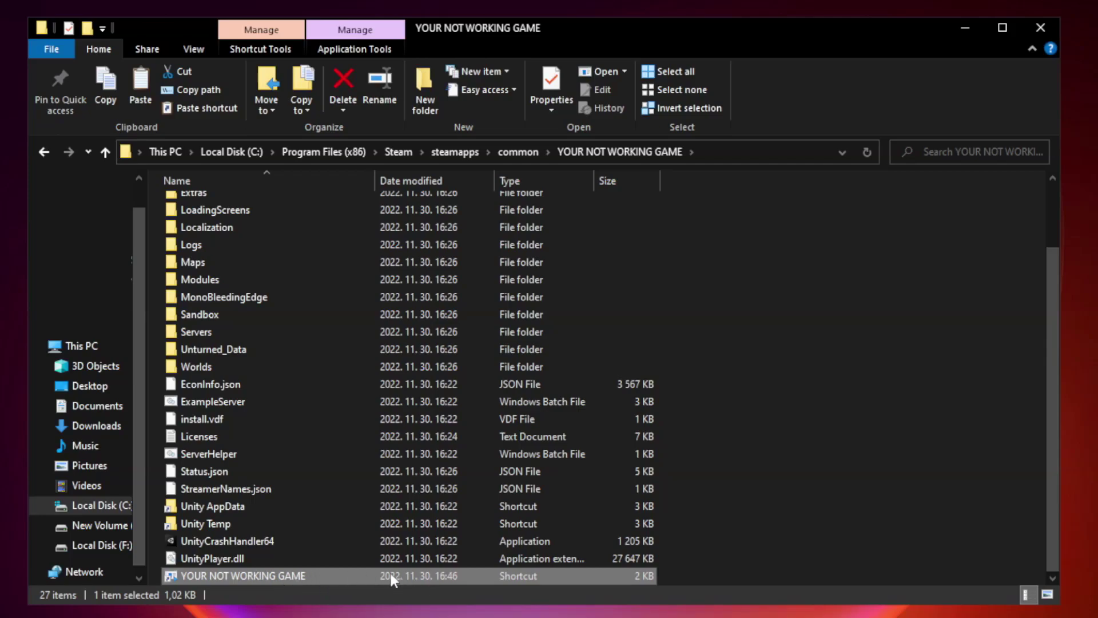
{"action": "right_click", "coordinate": [373, 576]}
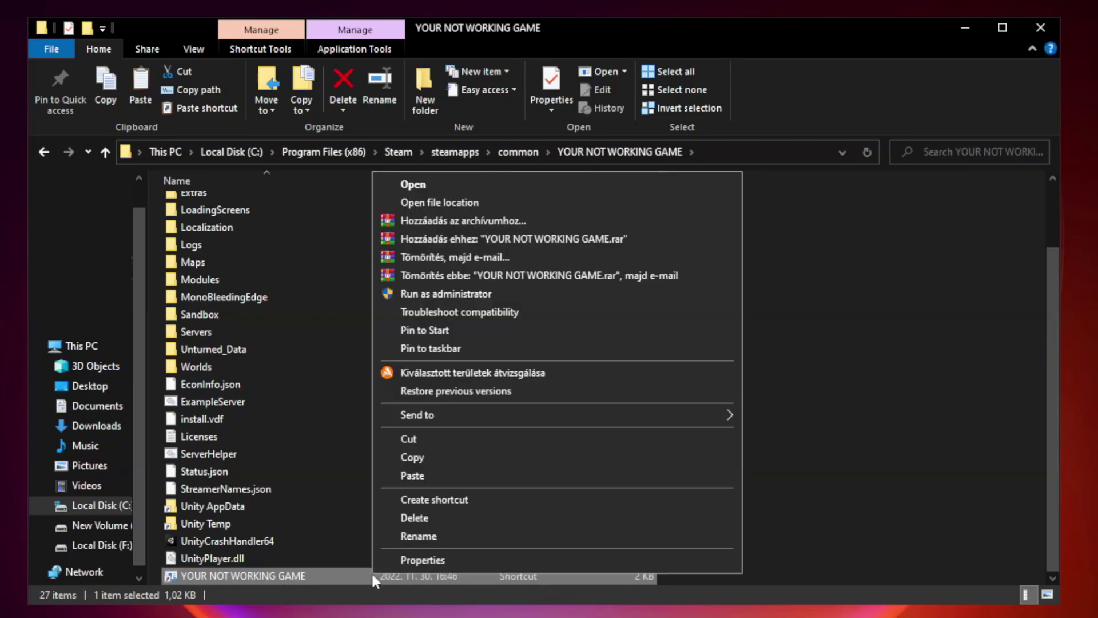
{"action": "left_click", "coordinate": [552, 562]}
{"action": "left_click_drag", "start_coordinate": [547, 303], "coordinate": [546, 125]}
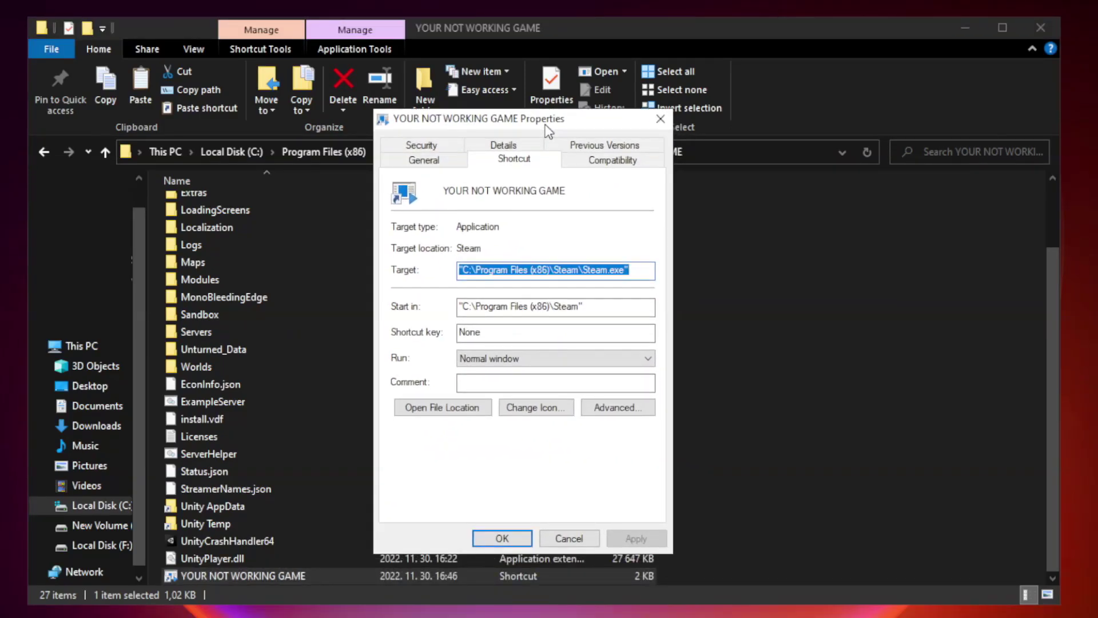
Set the game shortcut to run in compatibility mode for Windows 8
{"action": "left_click", "coordinate": [610, 166]}
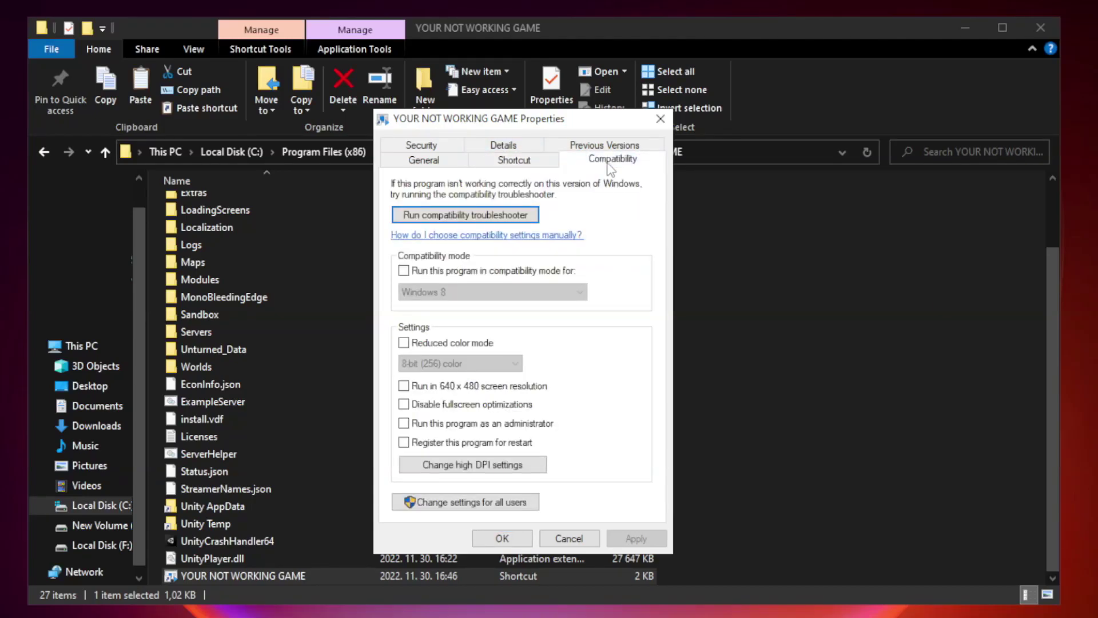
{"action": "left_click", "coordinate": [438, 275]}
{"action": "left_click", "coordinate": [493, 294]}
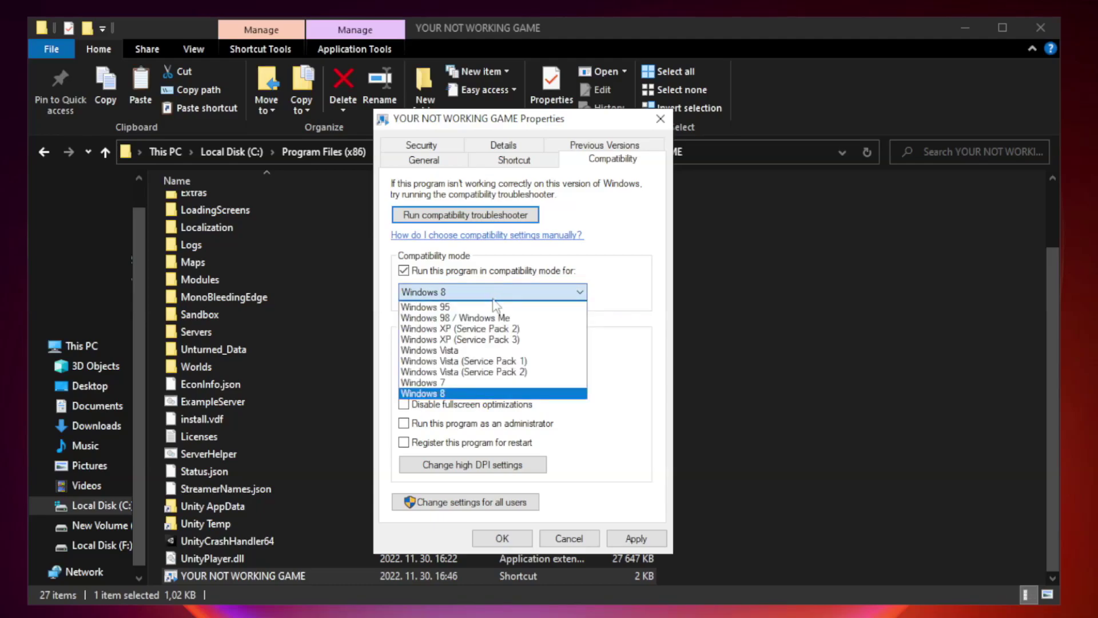
{"action": "left_click", "coordinate": [464, 394]}
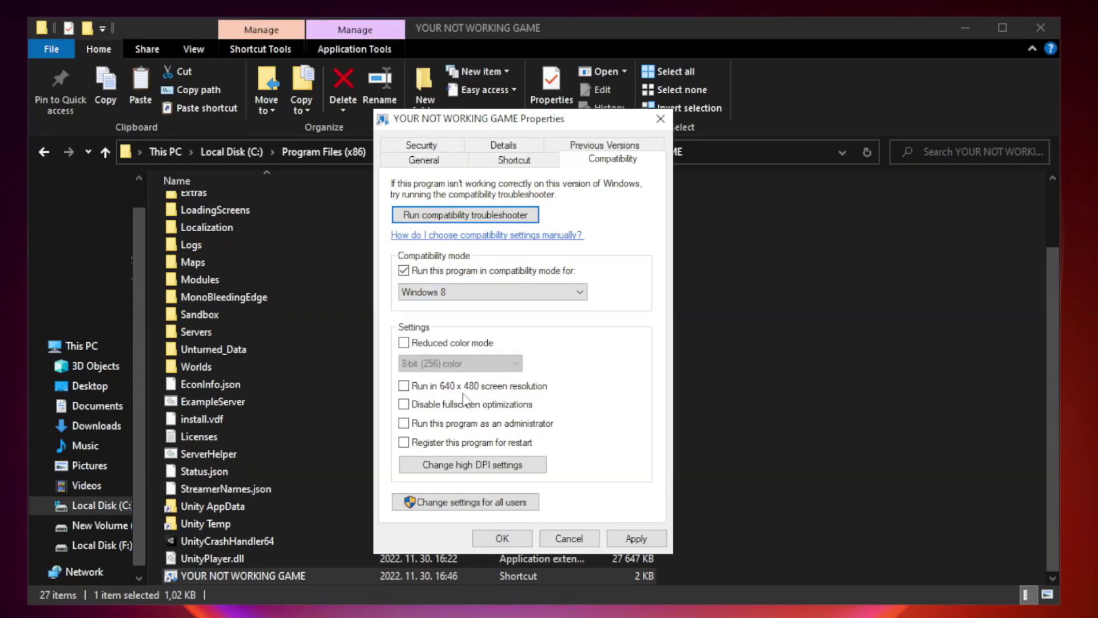
Disable fullscreen optimizations and enable running as administrator for the game shortcut, apply the settings and close the folder
{"action": "left_click", "coordinate": [430, 407]}
{"action": "left_click", "coordinate": [629, 540]}
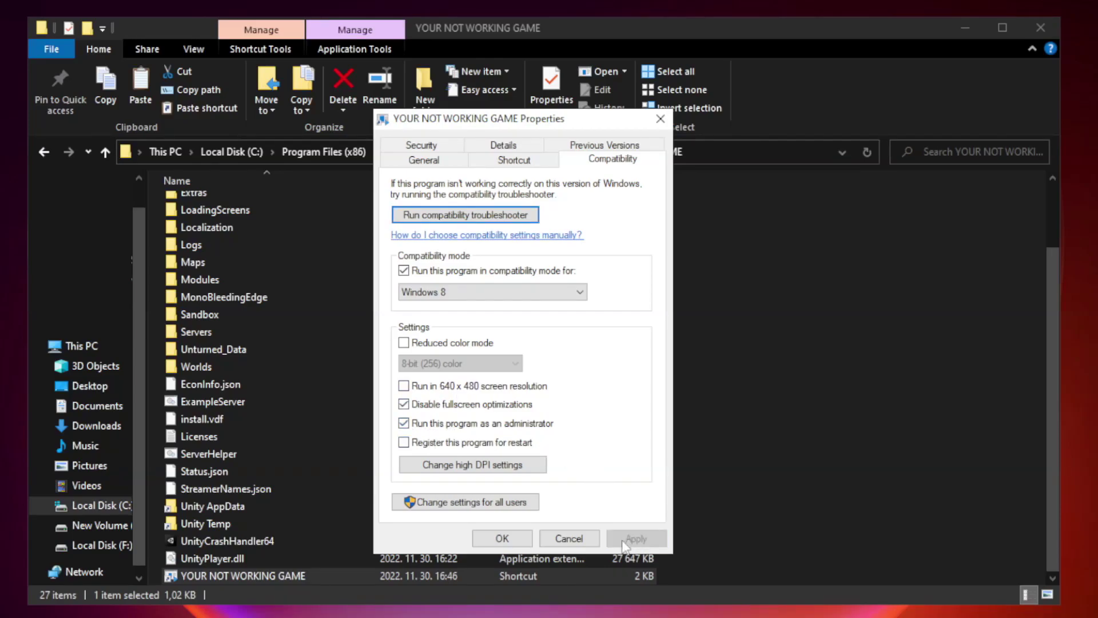
{"action": "left_click", "coordinate": [502, 539]}
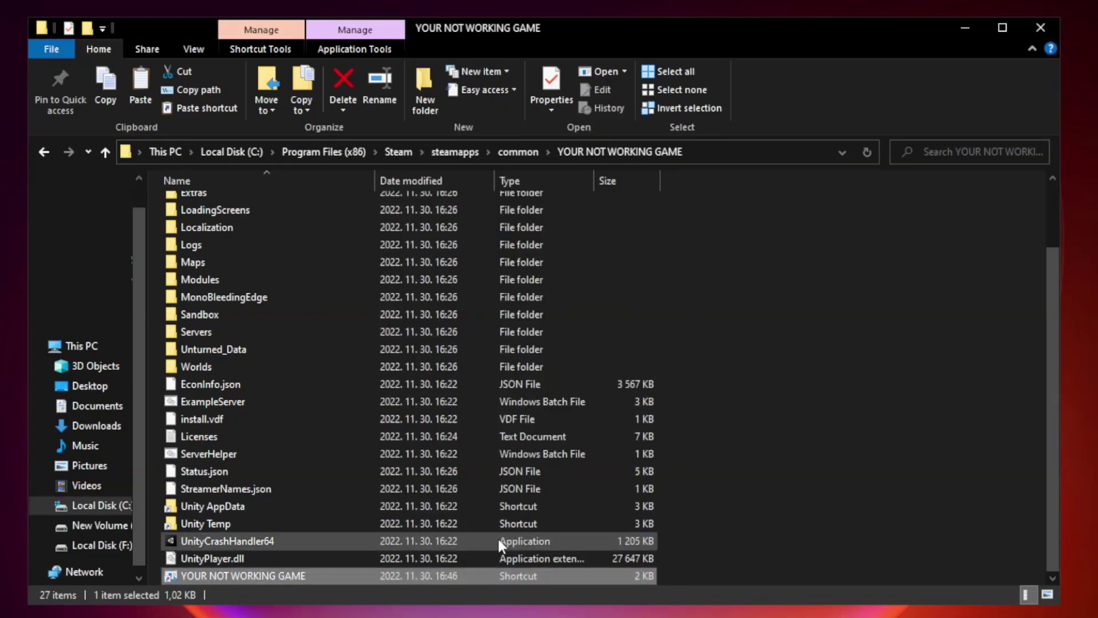
{"action": "left_click", "coordinate": [1040, 28]}
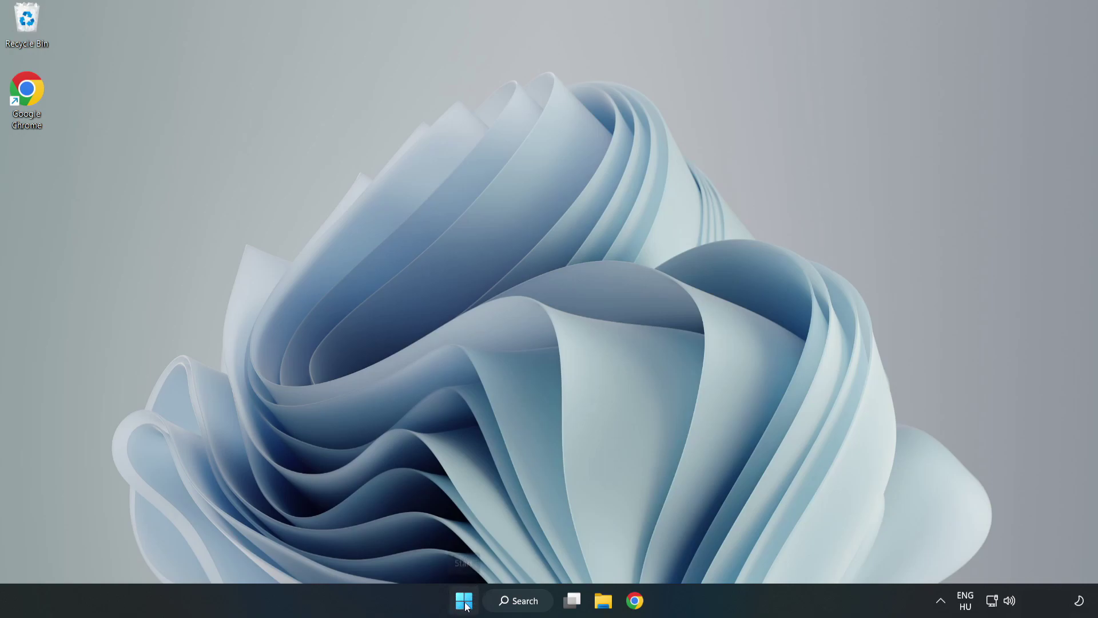
Open Task Manager's list of startup apps and disable Cortana and Microsoft Edge
{"action": "right_click", "coordinate": [467, 607]}
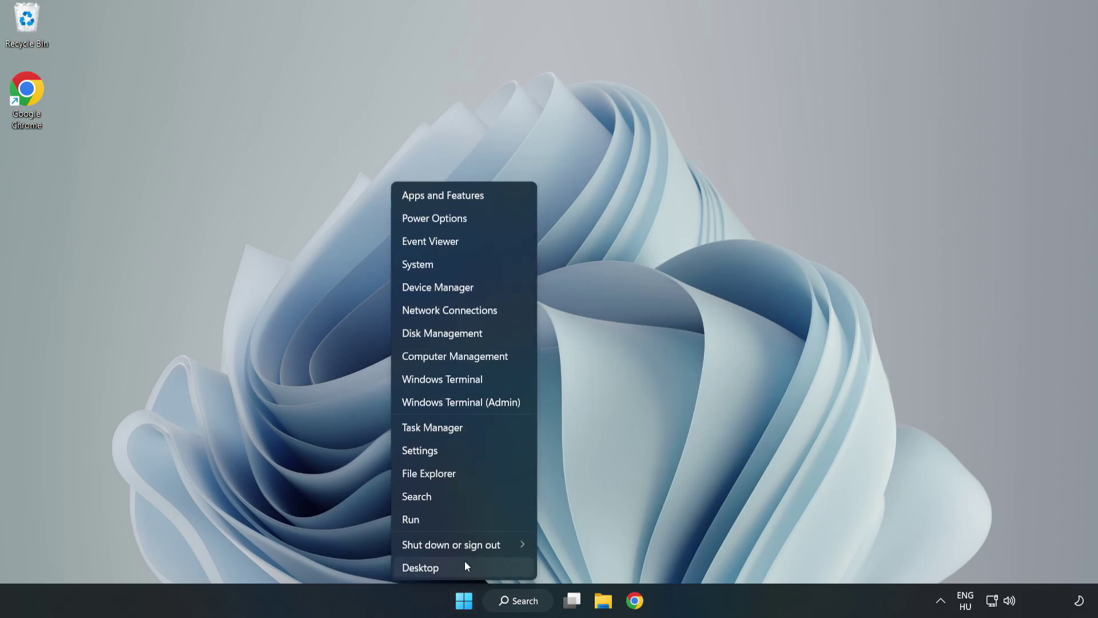
{"action": "left_click", "coordinate": [463, 429]}
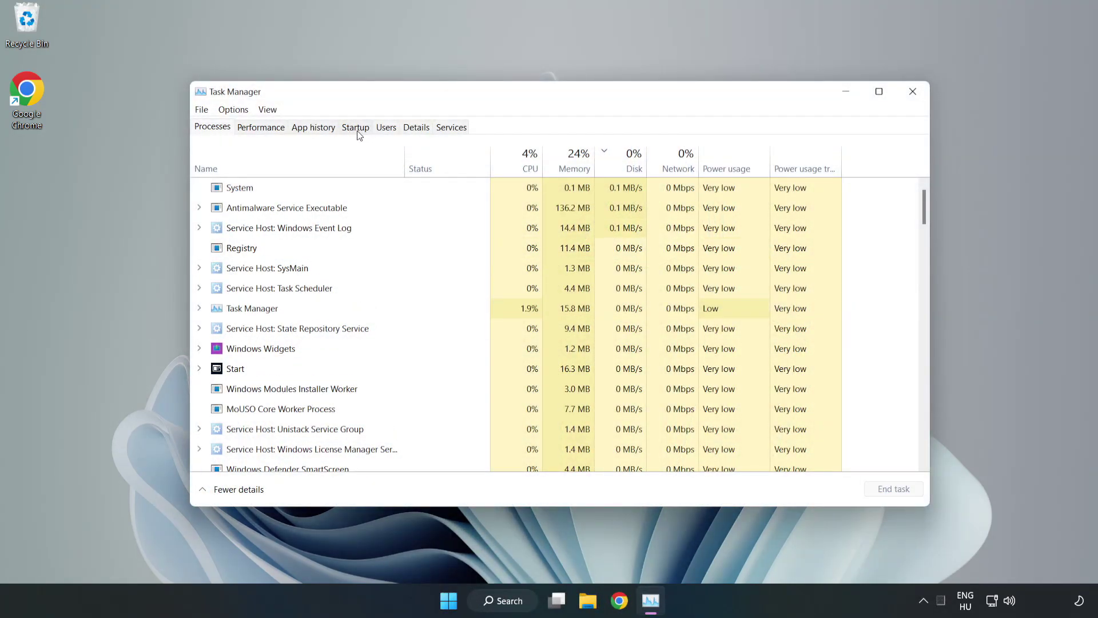
{"action": "left_click", "coordinate": [359, 131]}
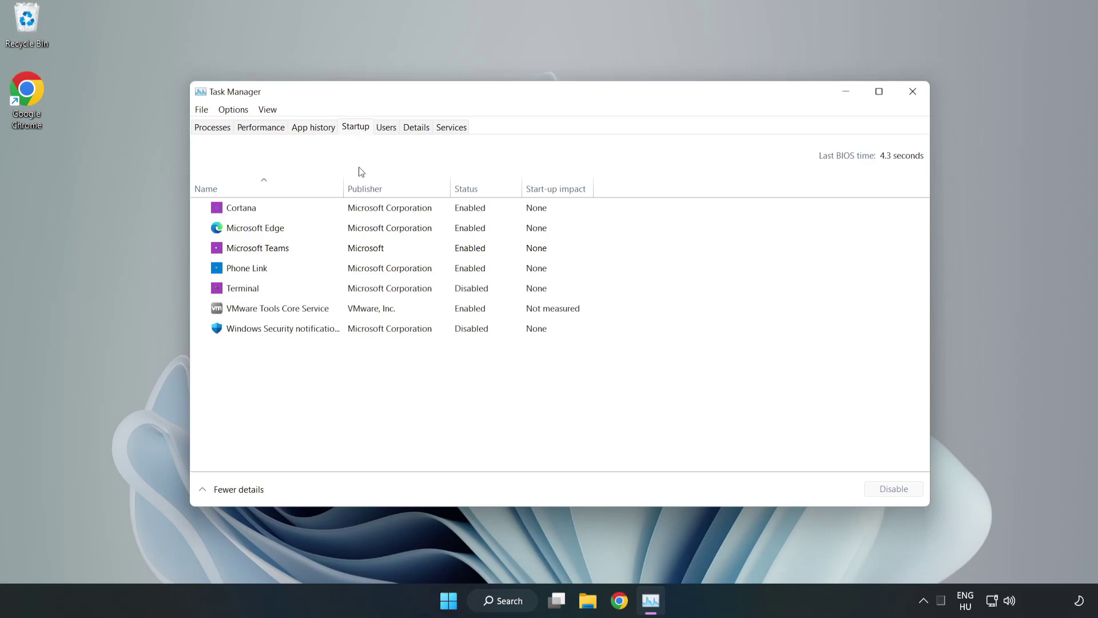
{"action": "left_click", "coordinate": [379, 211]}
{"action": "left_click", "coordinate": [878, 488]}
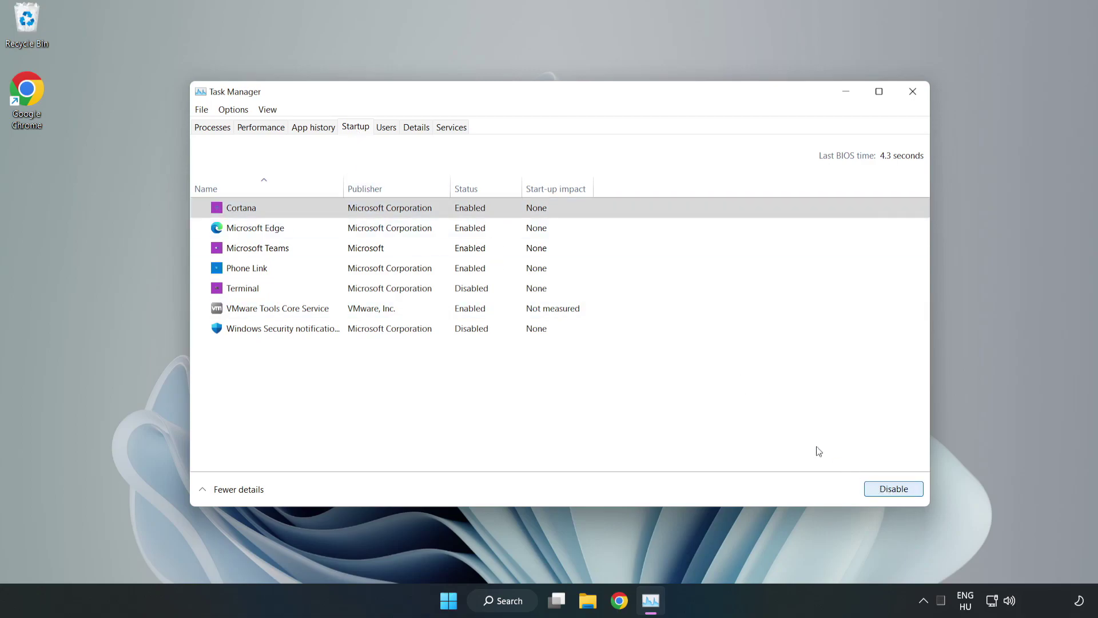
{"action": "left_click", "coordinate": [478, 229]}
{"action": "left_click", "coordinate": [885, 489]}
Disable Microsoft Teams and Phone Link as startup apps and close Task Manager
{"action": "left_click", "coordinate": [367, 248]}
{"action": "left_click", "coordinate": [890, 492]}
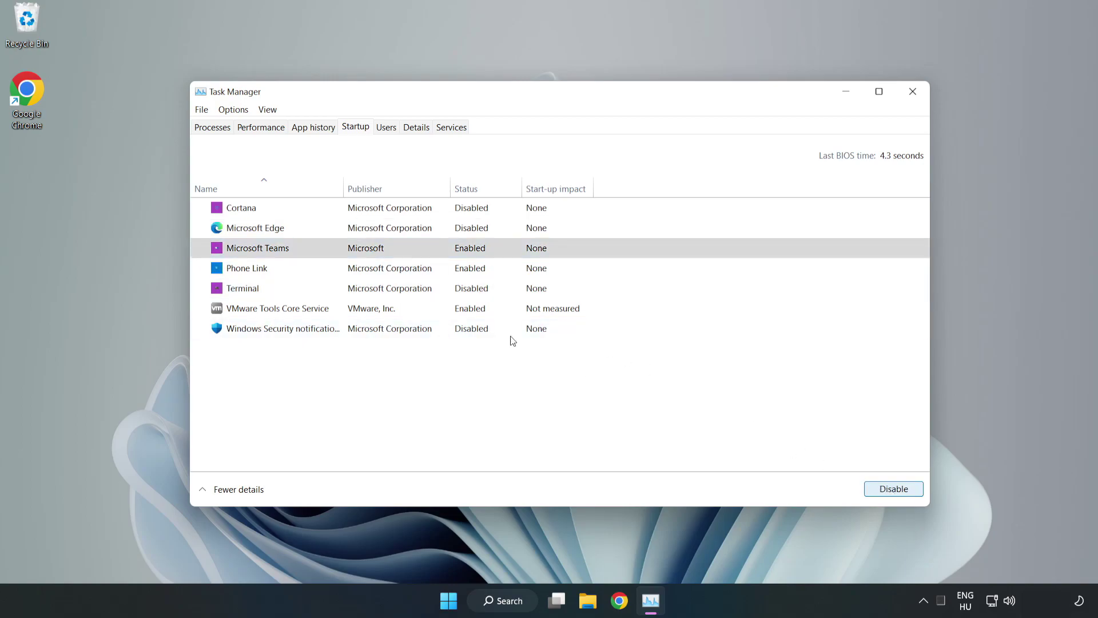
{"action": "left_click", "coordinate": [369, 272]}
{"action": "left_click", "coordinate": [911, 495]}
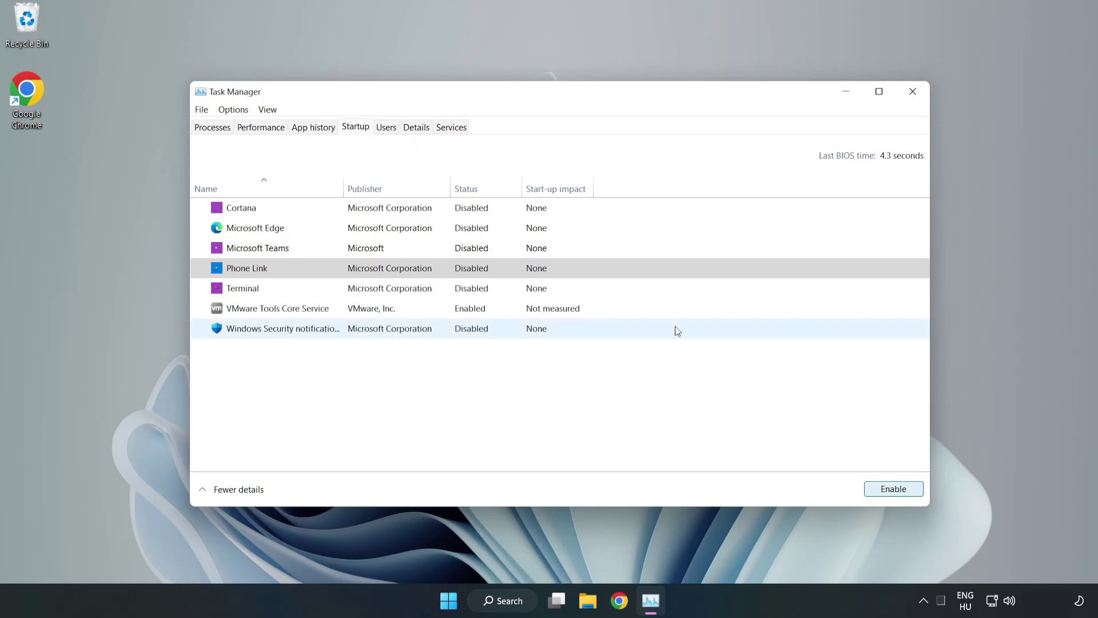
{"action": "left_click", "coordinate": [913, 95]}
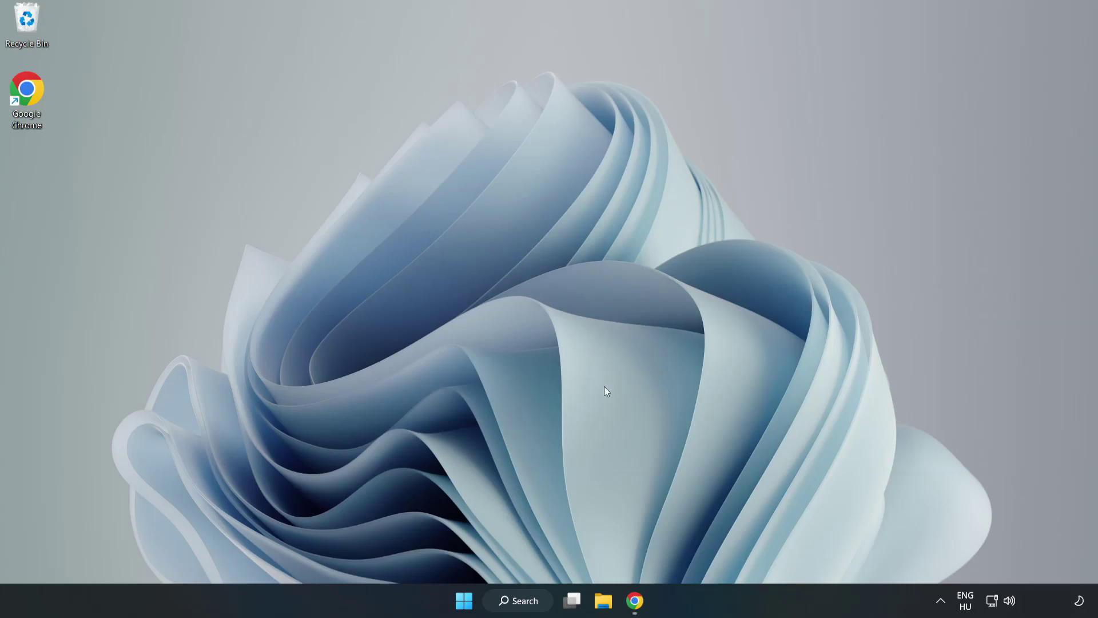
Switch to Chrome and download the English DirectX End-User Runtime Web Installer from the Microsoft Download Center page
{"action": "left_click", "coordinate": [635, 601]}
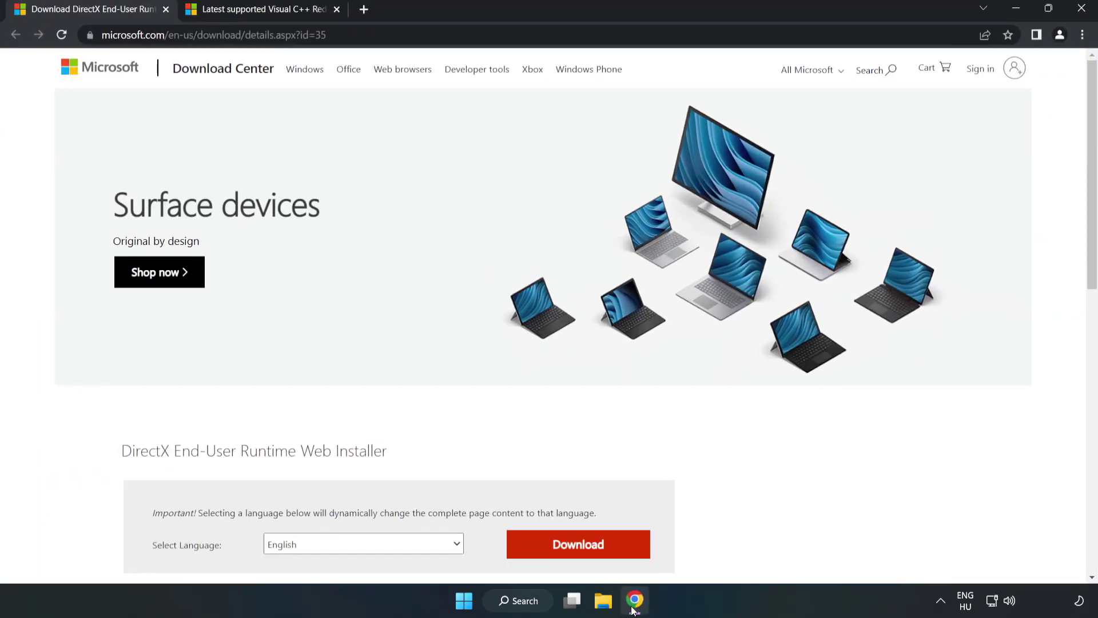
{"action": "left_click", "coordinate": [404, 35]}
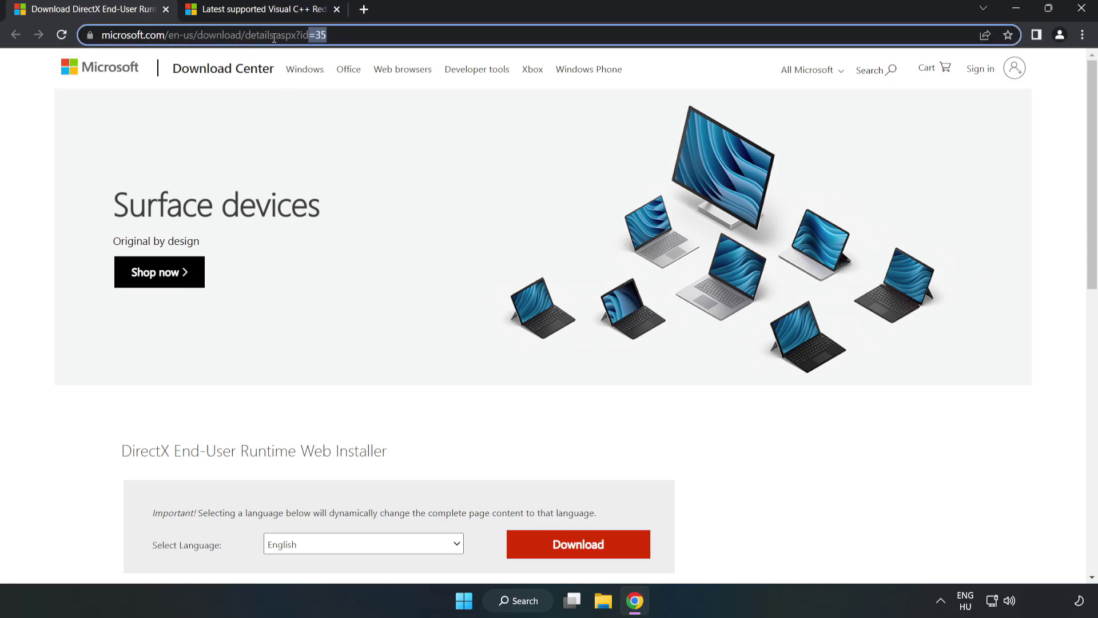
{"action": "left_click", "coordinate": [403, 34]}
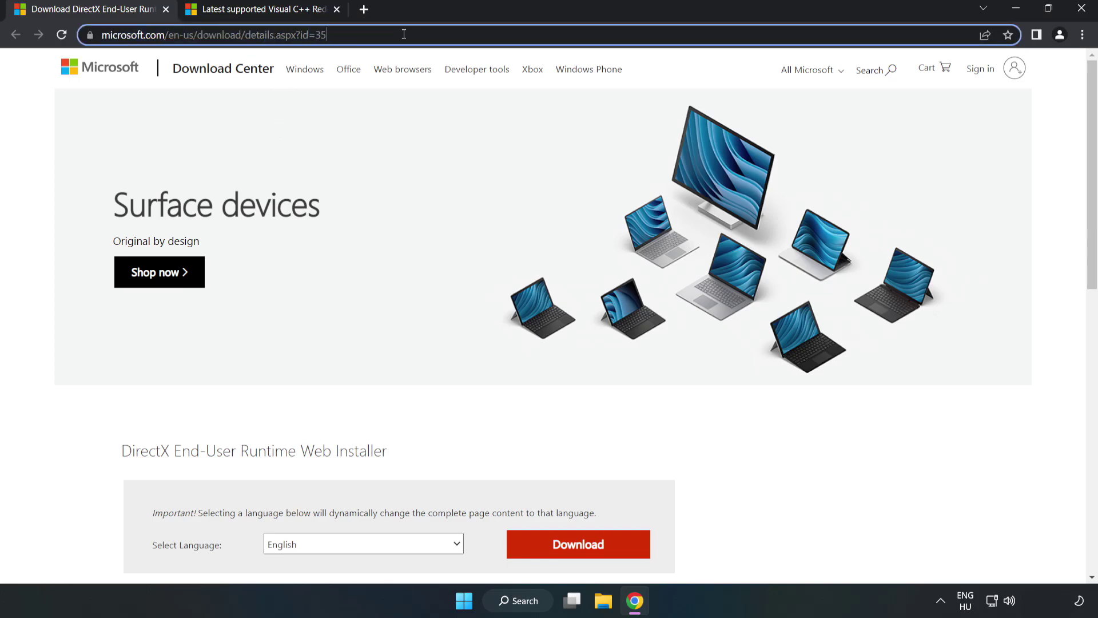
{"action": "left_click", "coordinate": [44, 127]}
{"action": "scroll", "coordinate": [43, 131], "scroll_direction": "down", "scroll_amount": 3}
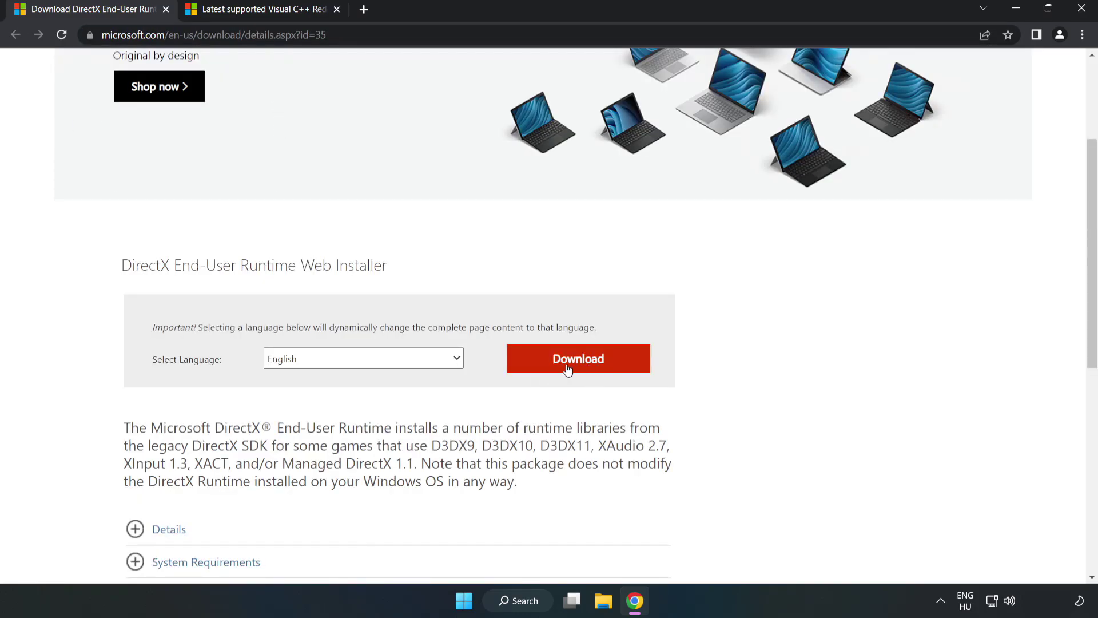
{"action": "left_click", "coordinate": [584, 369]}
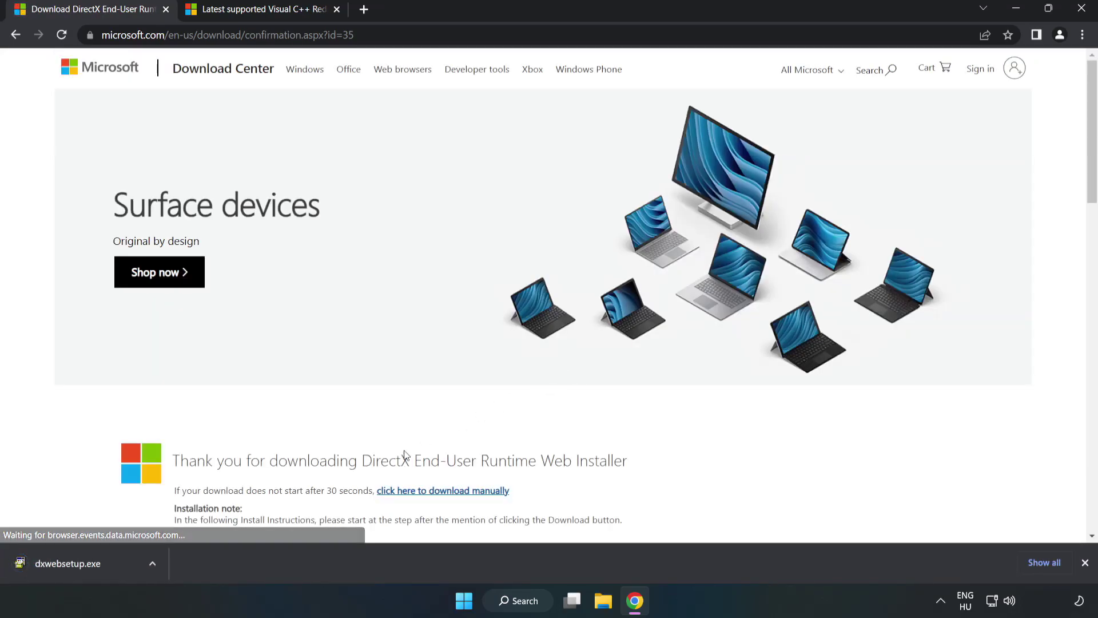
Run the downloaded dxwebsetup.exe, accept the license agreement and complete the DirectX setup wizard
{"action": "left_click", "coordinate": [80, 564]}
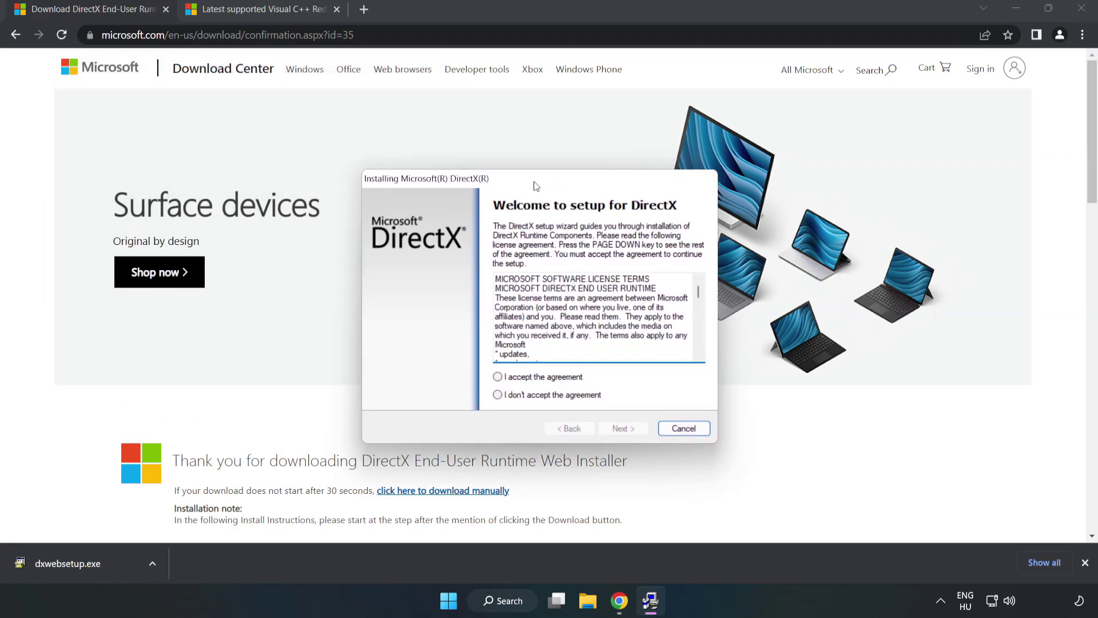
{"action": "left_click_drag", "start_coordinate": [700, 295], "coordinate": [690, 359]}
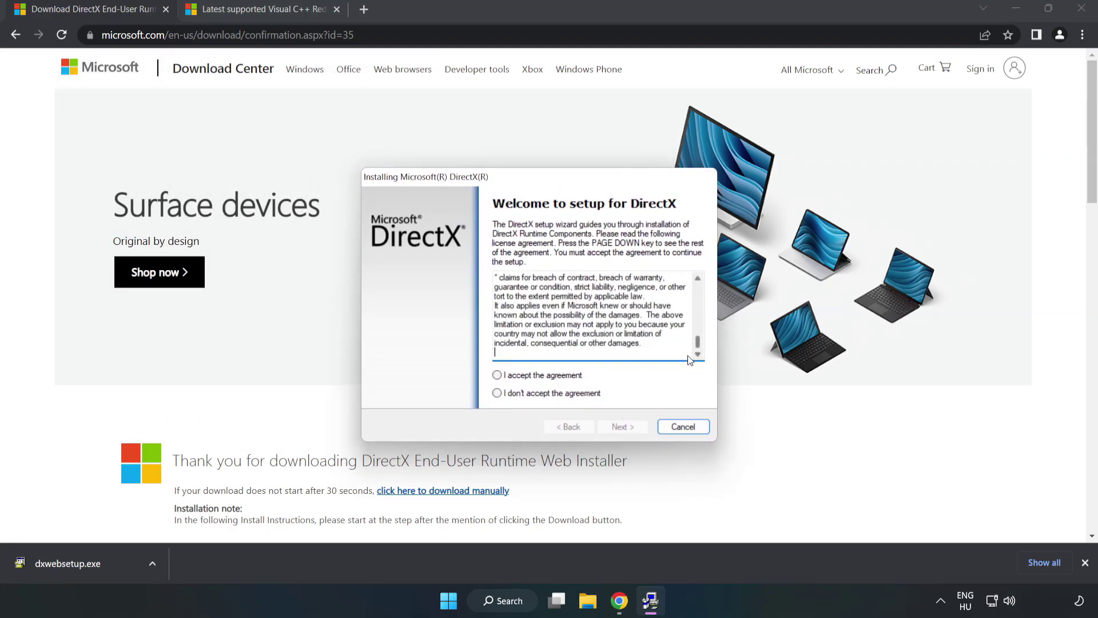
{"action": "left_click", "coordinate": [508, 377]}
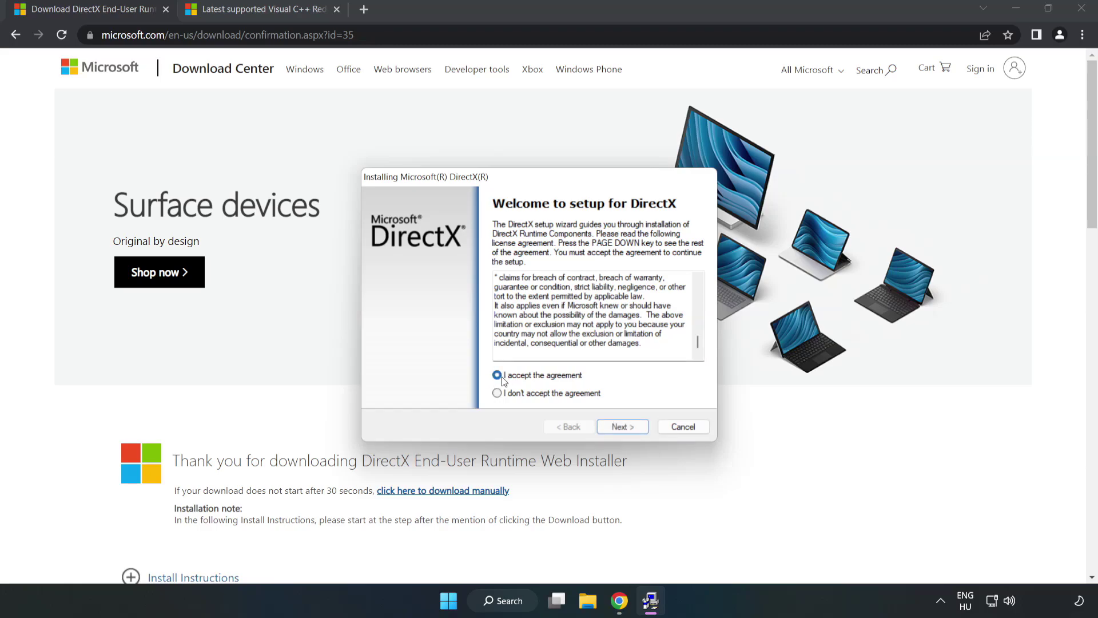
{"action": "left_click", "coordinate": [622, 427]}
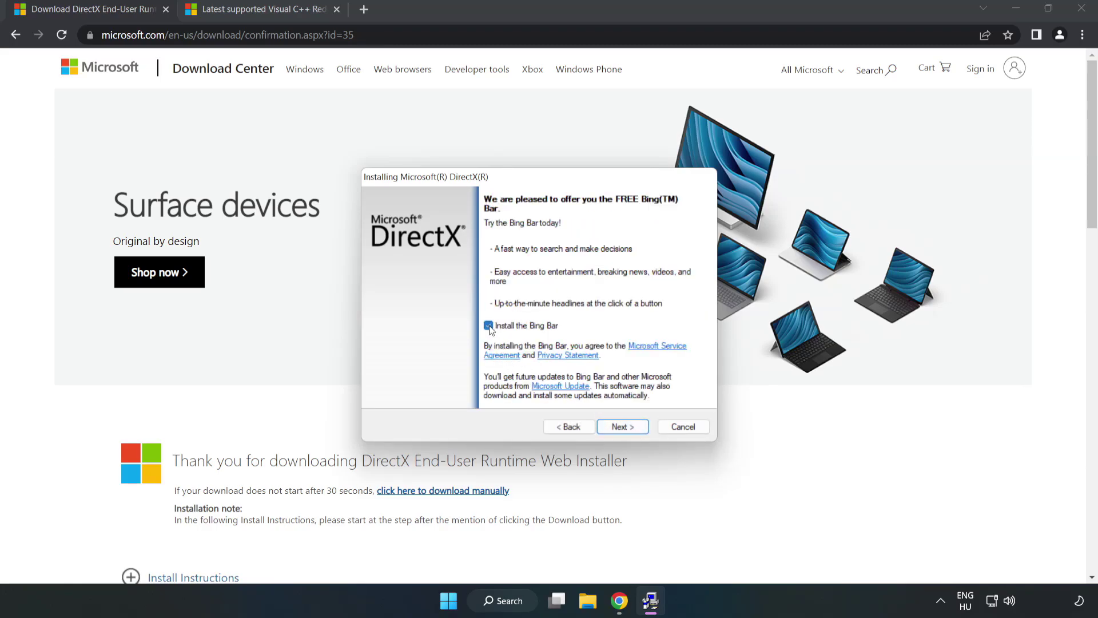
{"action": "left_click", "coordinate": [623, 427]}
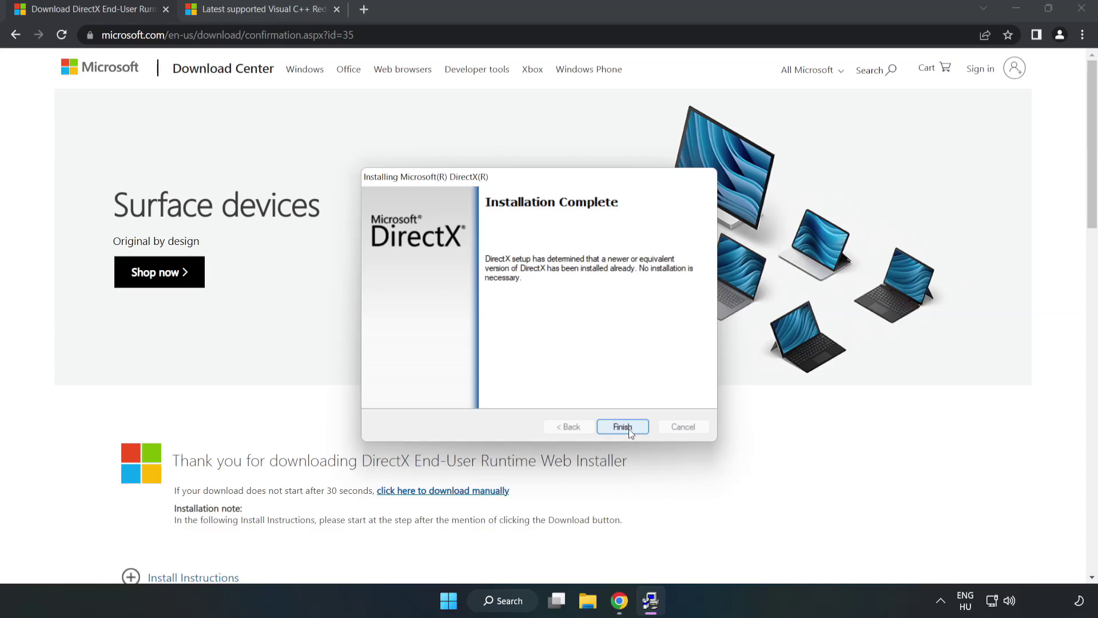
{"action": "left_click", "coordinate": [629, 430]}
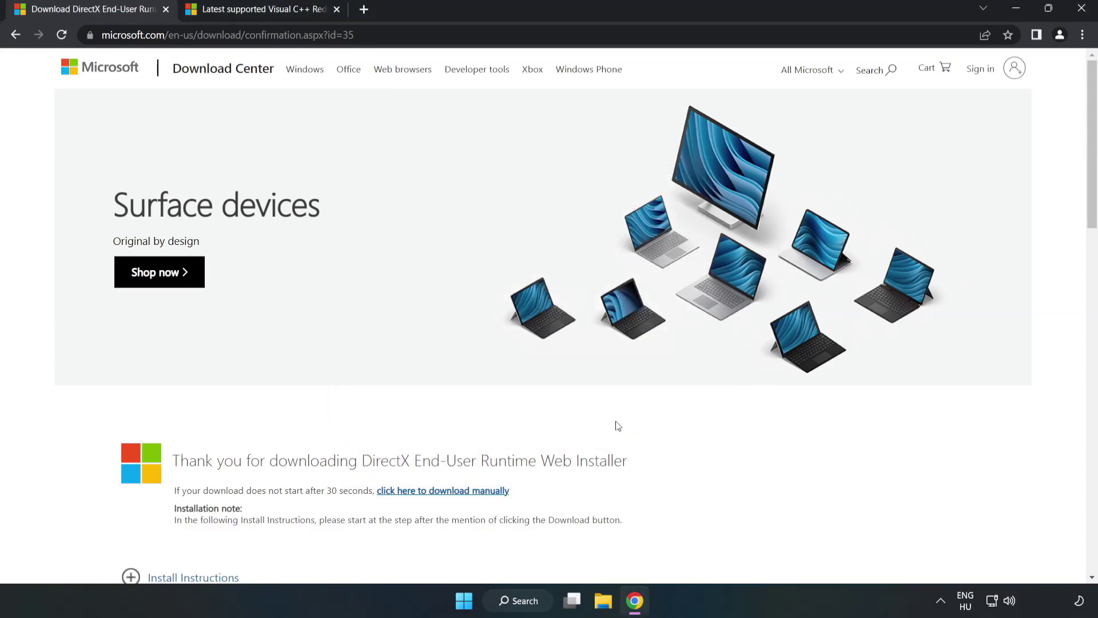
Close the DirectX page and download the ARM64, X86 and X64 Visual C++ Redistributables for Visual Studio 2015, 2017, 2019 and 2022
{"action": "left_click", "coordinate": [165, 10]}
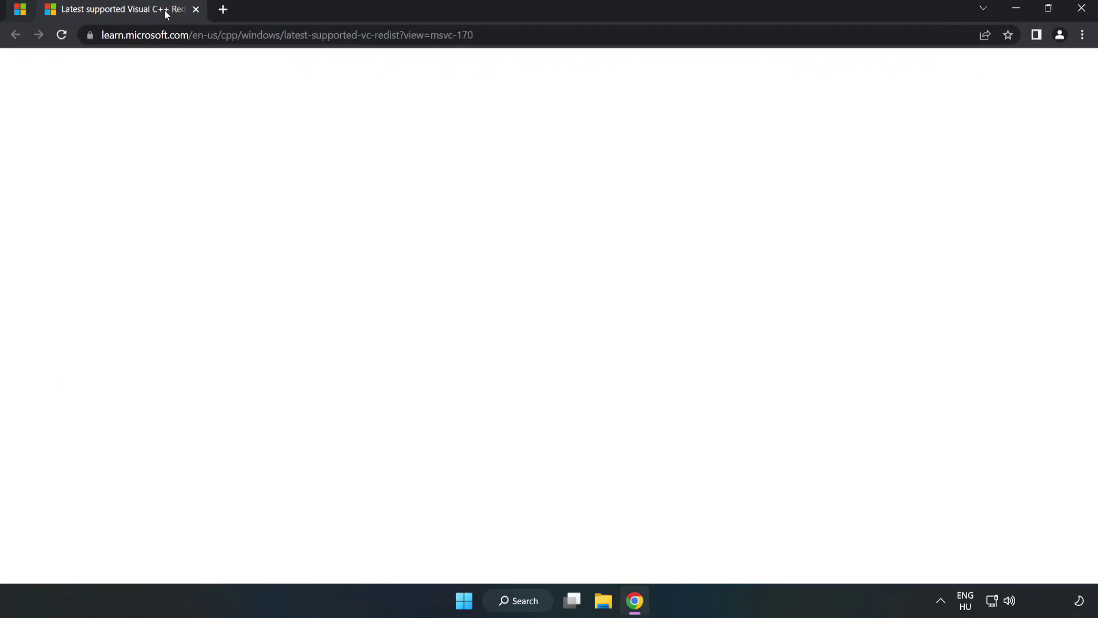
{"action": "mouse_move", "coordinate": [495, 35]}
{"action": "left_mouse_down"}
{"action": "mouse_move", "coordinate": [103, 35]}
{"action": "mouse_move", "coordinate": [506, 35]}
{"action": "left_mouse_up"}
{"action": "left_click", "coordinate": [439, 205]}
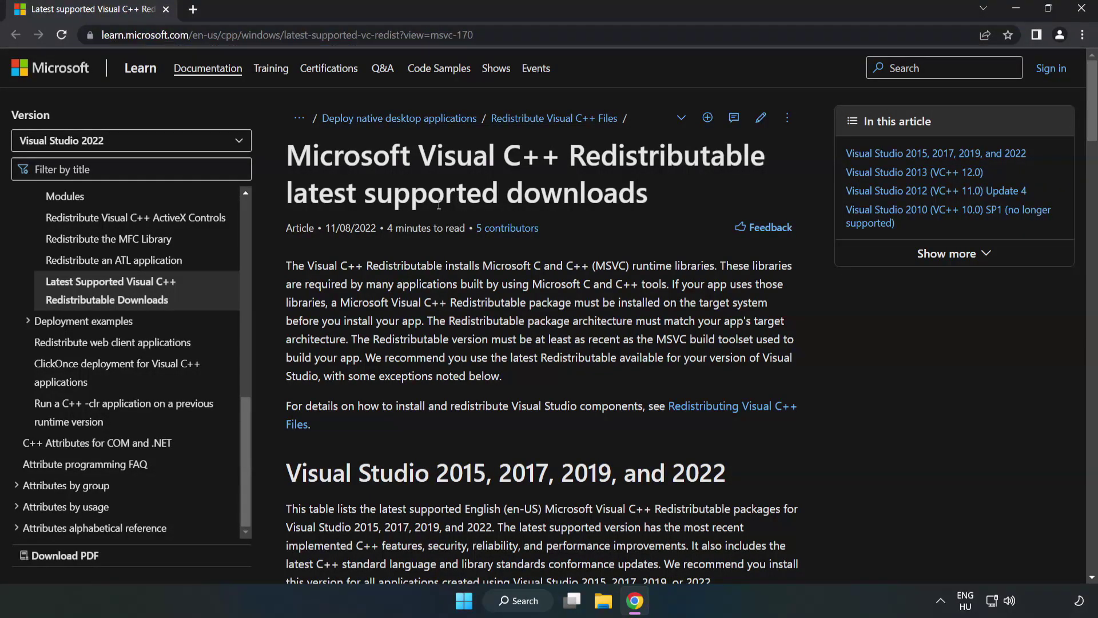
{"action": "scroll", "coordinate": [438, 205], "scroll_direction": "down", "scroll_amount": 6}
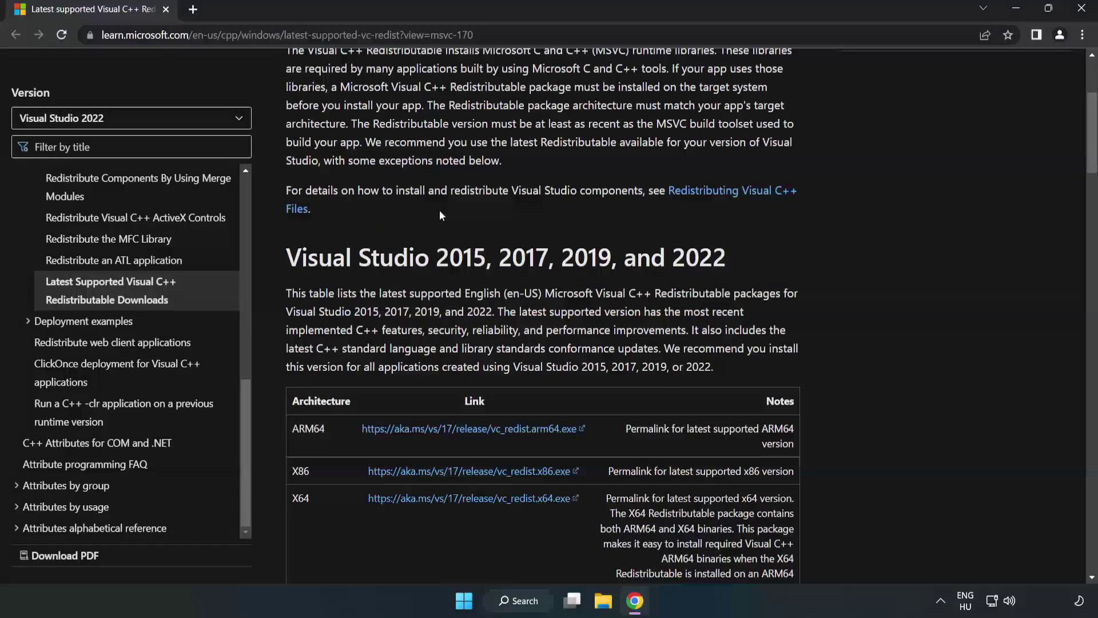
{"action": "scroll", "coordinate": [442, 215], "scroll_direction": "down", "scroll_amount": 1}
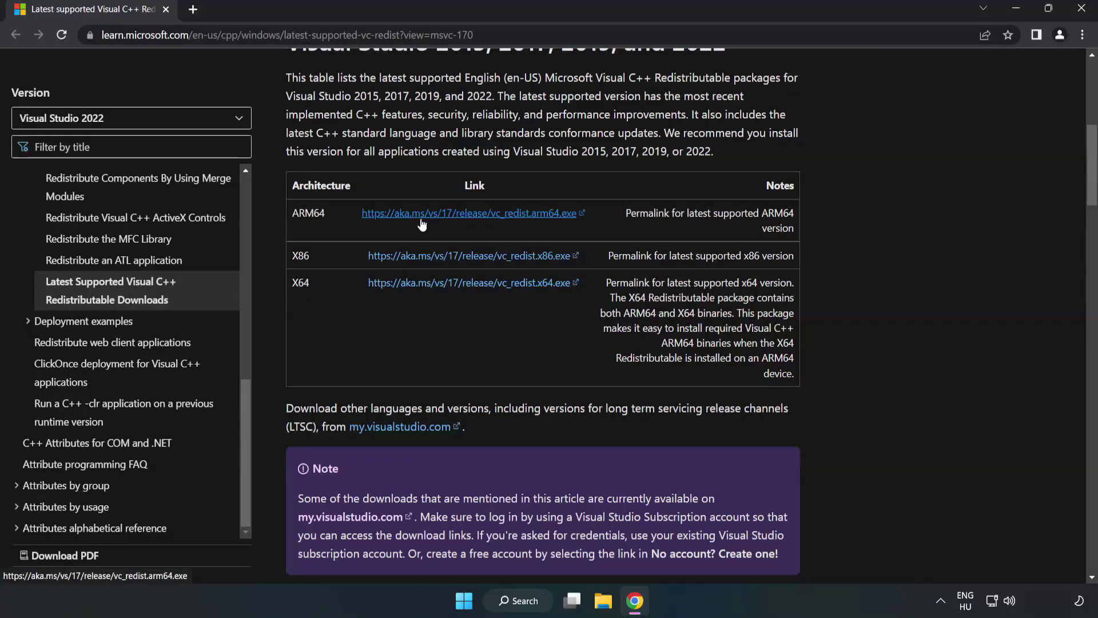
{"action": "scroll", "coordinate": [442, 215], "scroll_direction": "up", "scroll_amount": 1}
{"action": "left_click_drag", "start_coordinate": [284, 116], "coordinate": [729, 117]}
{"action": "left_click", "coordinate": [548, 216]}
{"action": "left_click", "coordinate": [444, 285]}
{"action": "left_click", "coordinate": [444, 333]}
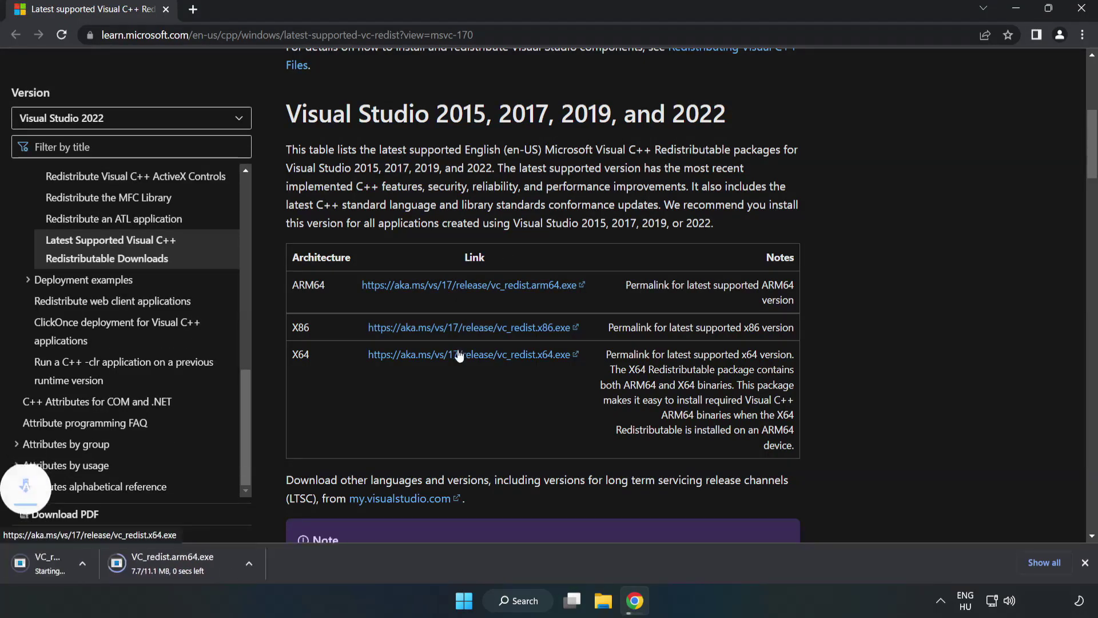
{"action": "left_click", "coordinate": [462, 354]}
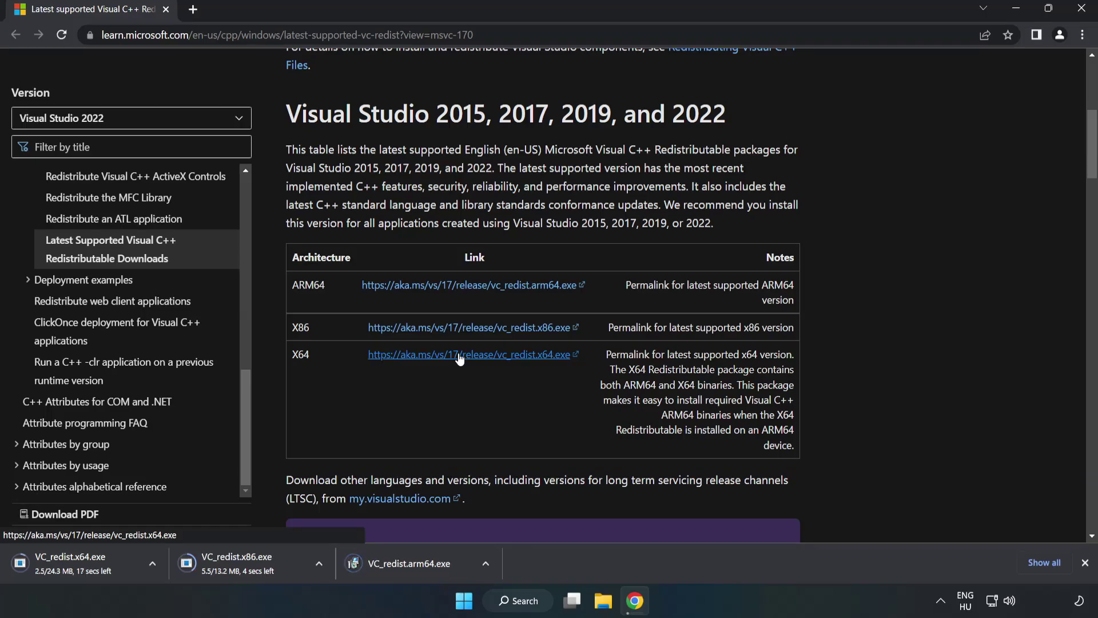
Run the downloaded VC_redist.arm64.exe, agree to the license terms and install the Arm64 redistributable
{"action": "left_click", "coordinate": [419, 564]}
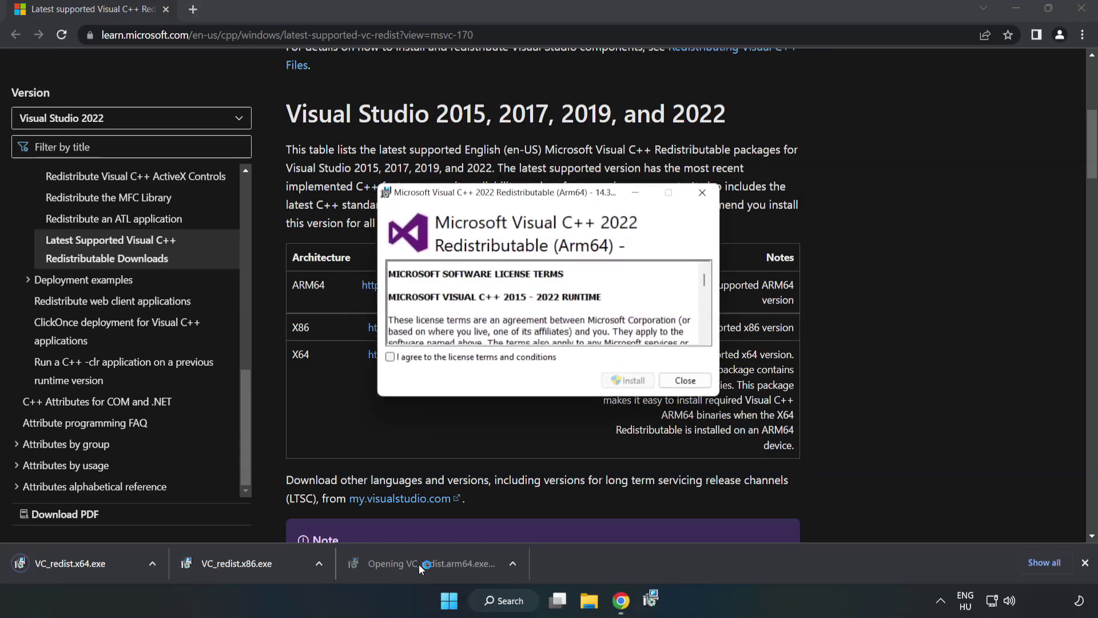
{"action": "left_click_drag", "start_coordinate": [704, 278], "coordinate": [705, 334]}
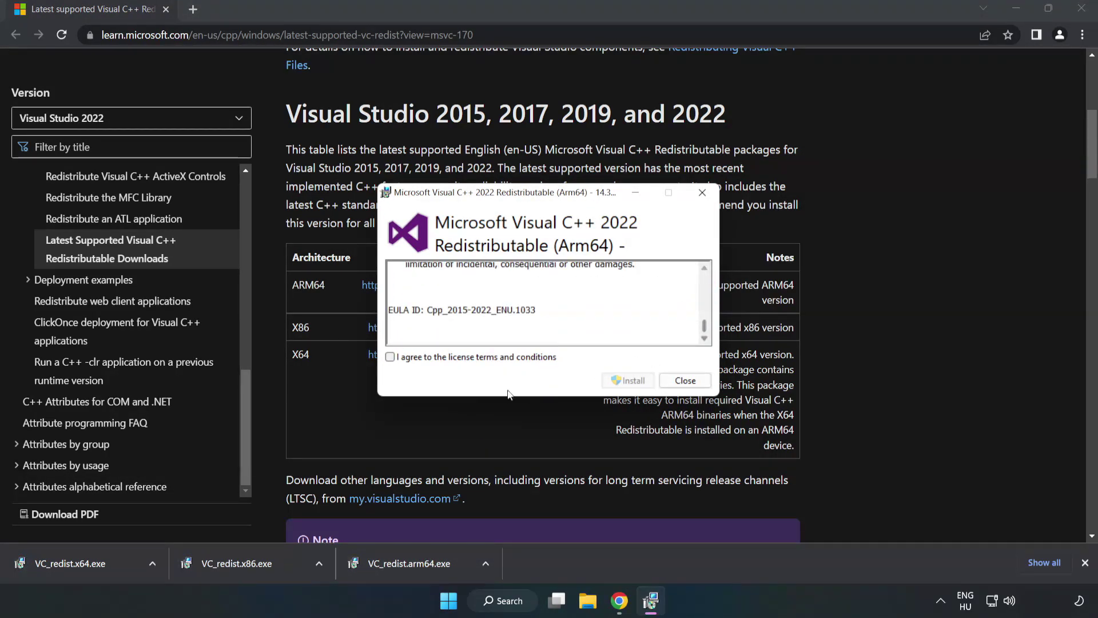
{"action": "left_click", "coordinate": [390, 357]}
{"action": "left_click", "coordinate": [629, 380]}
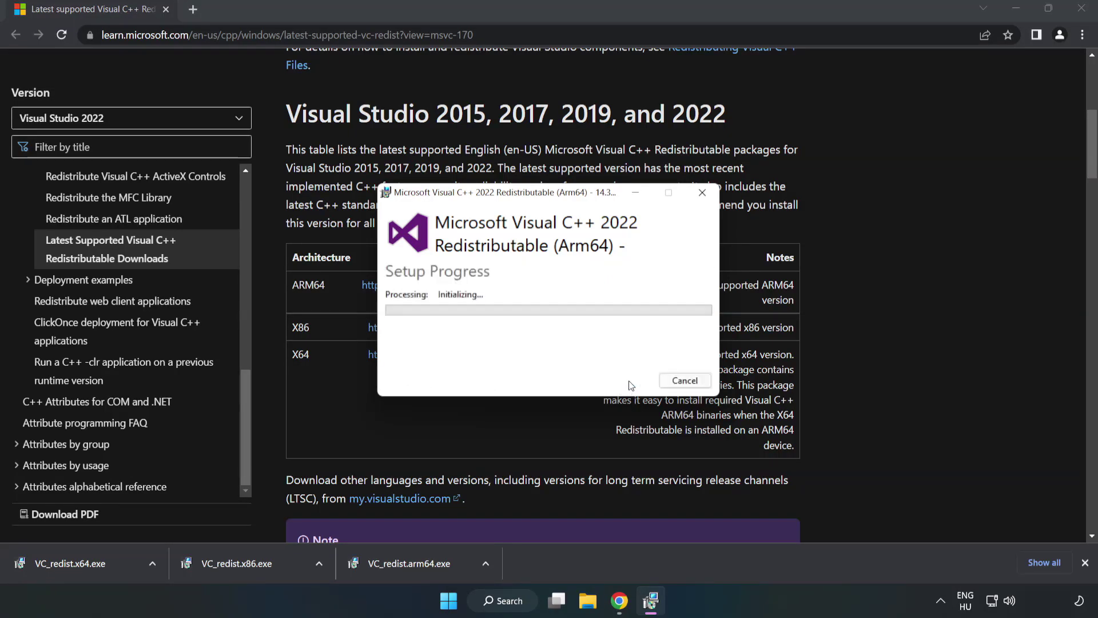